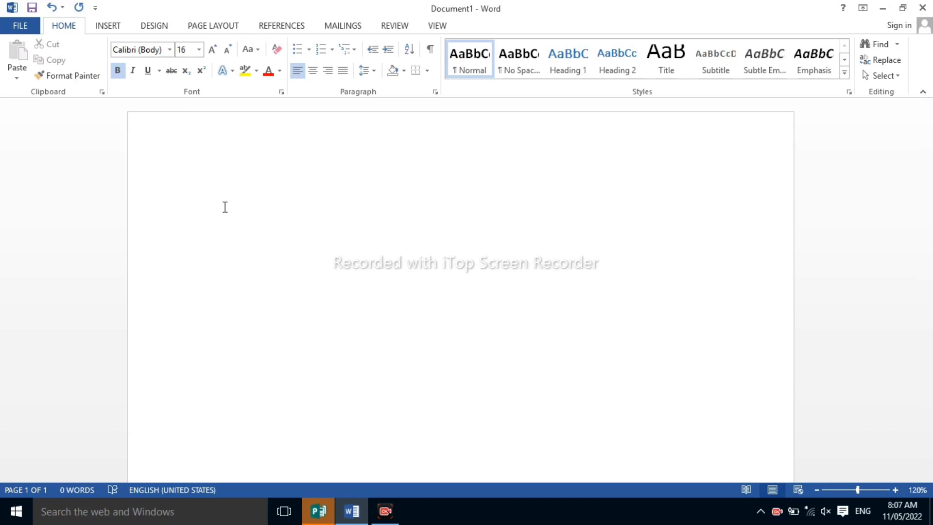
# Generate two paragraphs of sample text in the blank document with the formula =rand(2)
pyautogui.write('=')
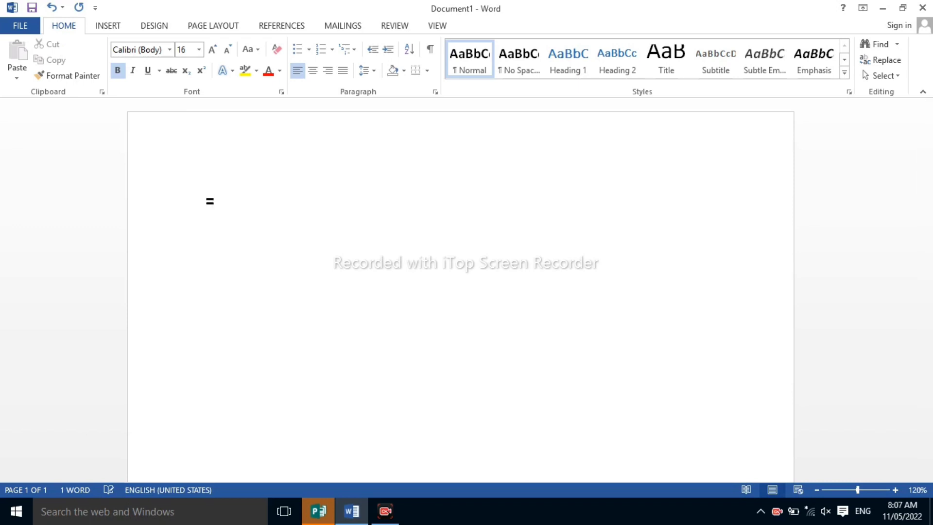
pyautogui.write('rand(2')
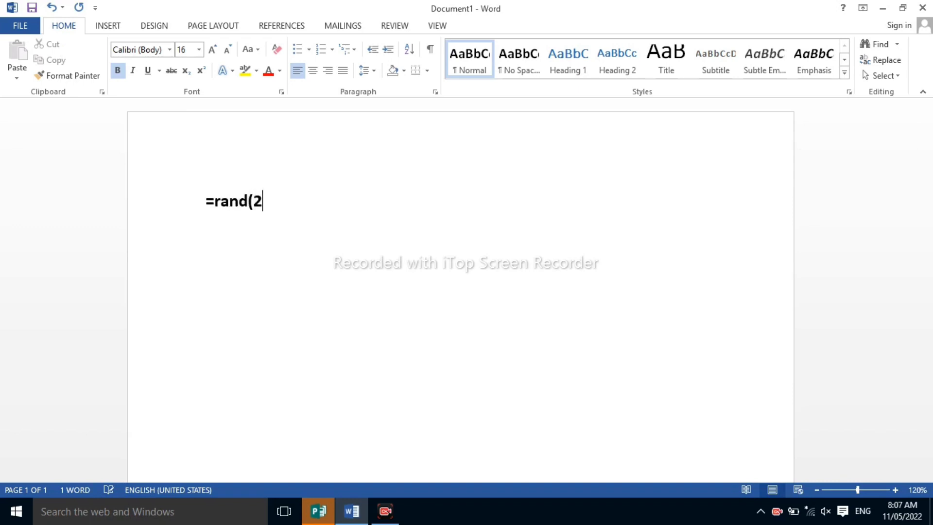
pyautogui.write(')')
pyautogui.press('Return')
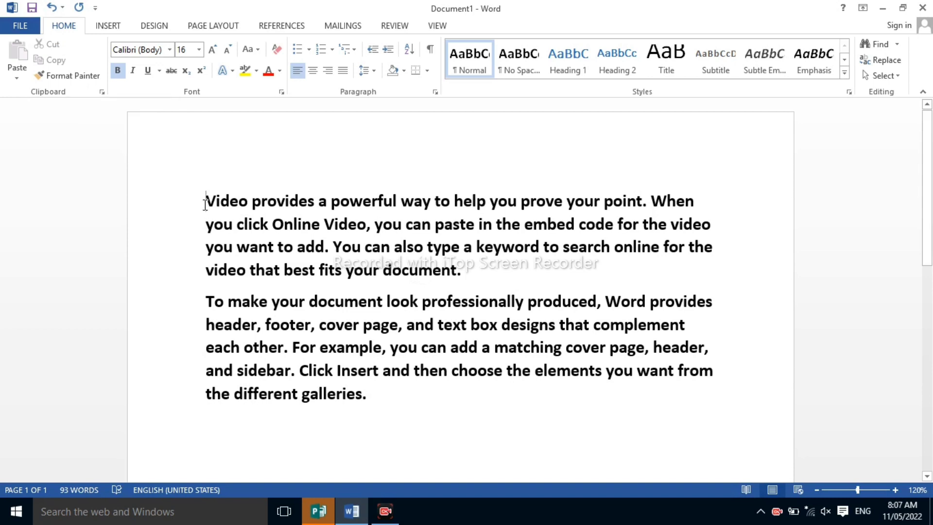
# Cut the first line, "Video provides a powerful way to help you prove your point. When", and paste it below the last paragraph
pyautogui.moveTo(205, 203); pyautogui.dragTo(292, 205)
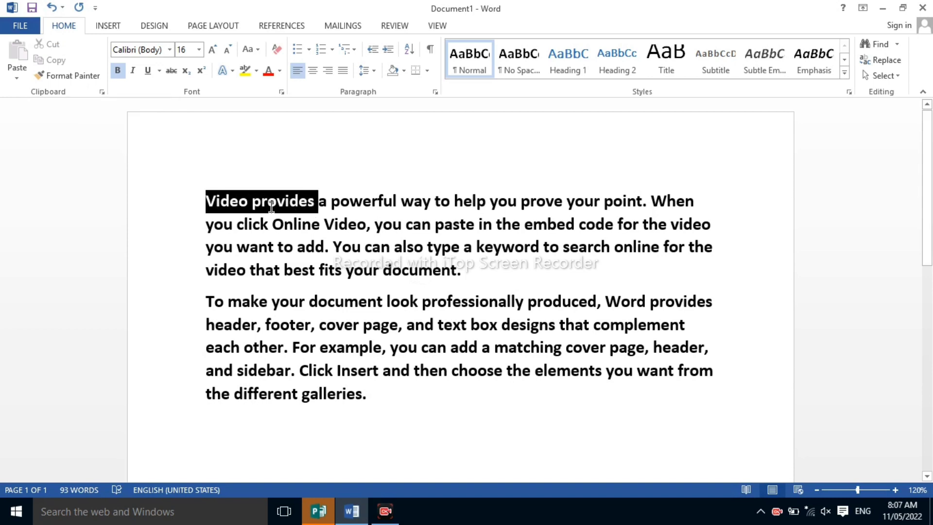
pyautogui.click(208, 205)
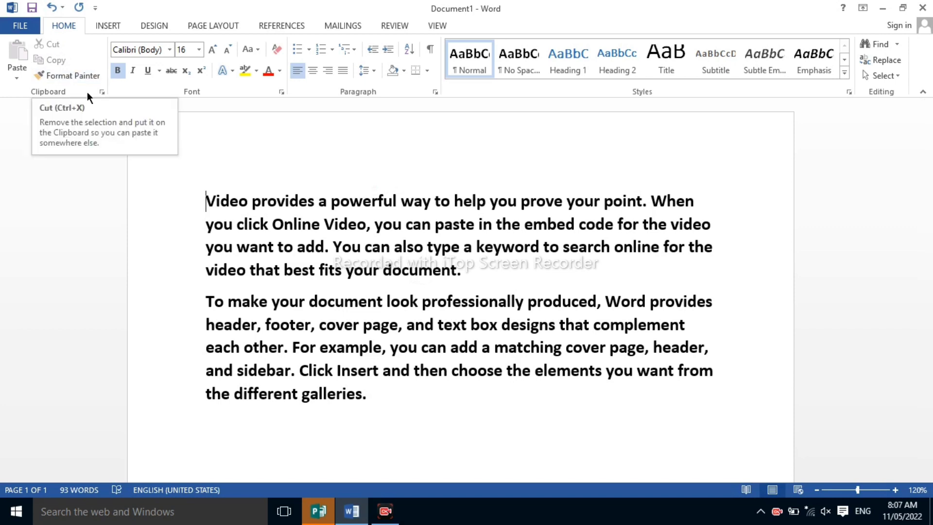
pyautogui.moveTo(203, 202); pyautogui.dragTo(685, 205)
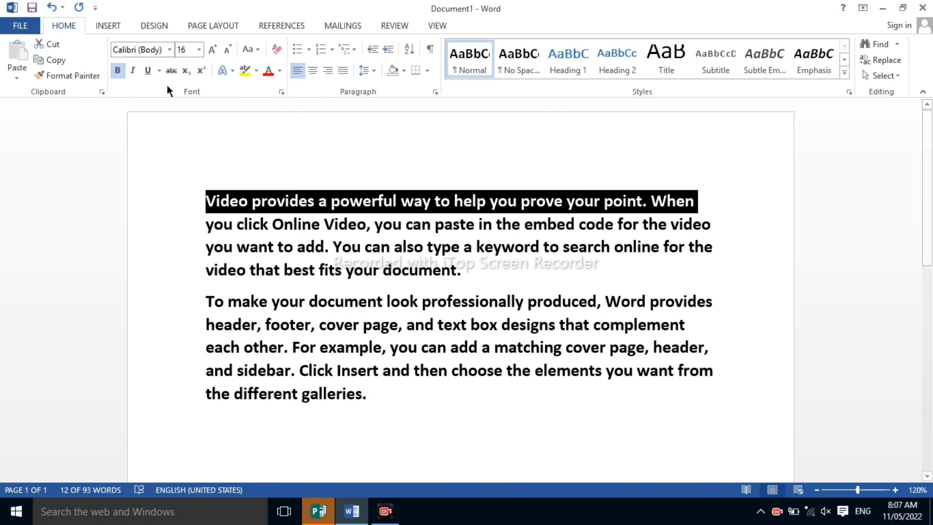
pyautogui.click(48, 43)
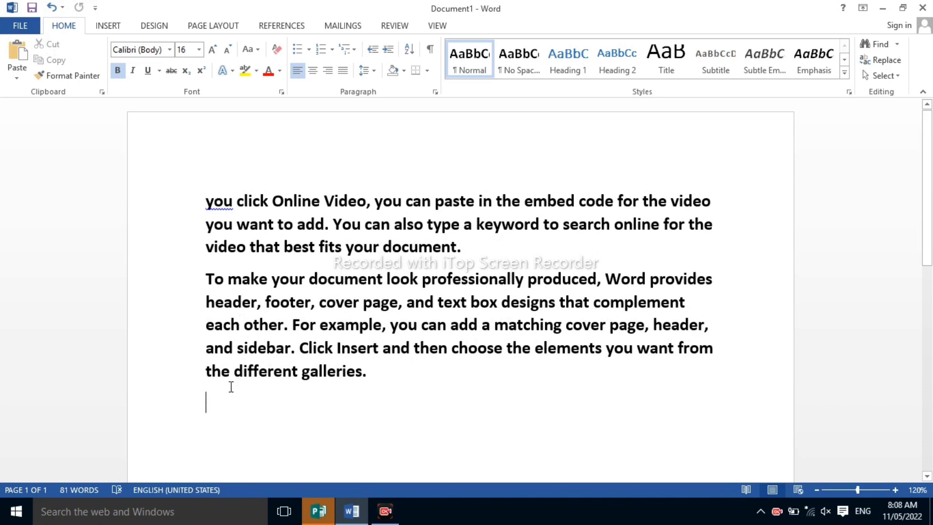
pyautogui.click(16, 61)
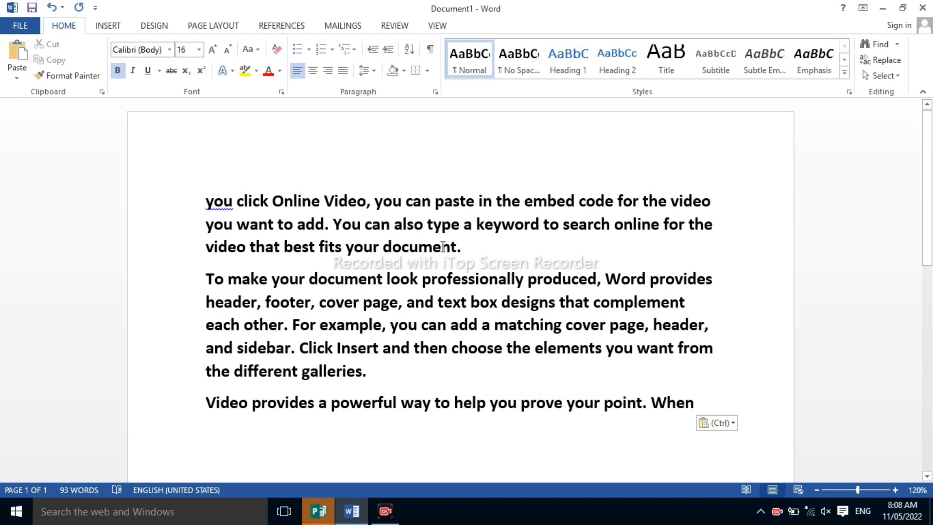
# Cut "video that best fits your document." from the first paragraph and paste it on a new line at the end of the document
pyautogui.moveTo(462, 247); pyautogui.dragTo(204, 251)
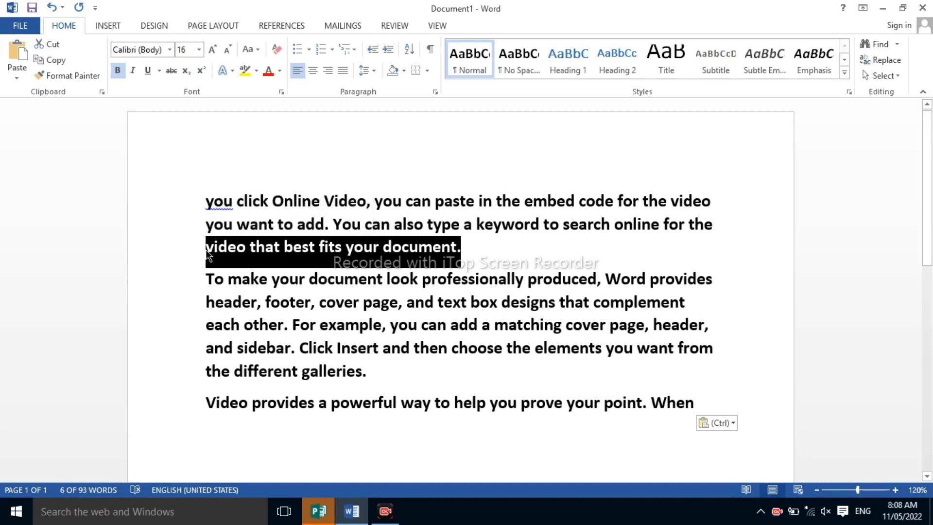
pyautogui.press('Delete')
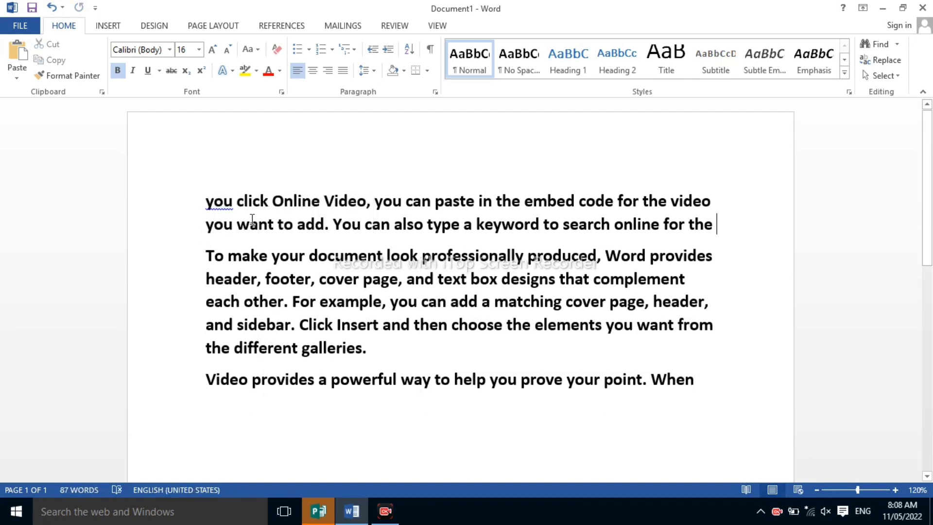
pyautogui.click(209, 403)
pyautogui.click(706, 384)
pyautogui.press('Return')
pyautogui.click(16, 54)
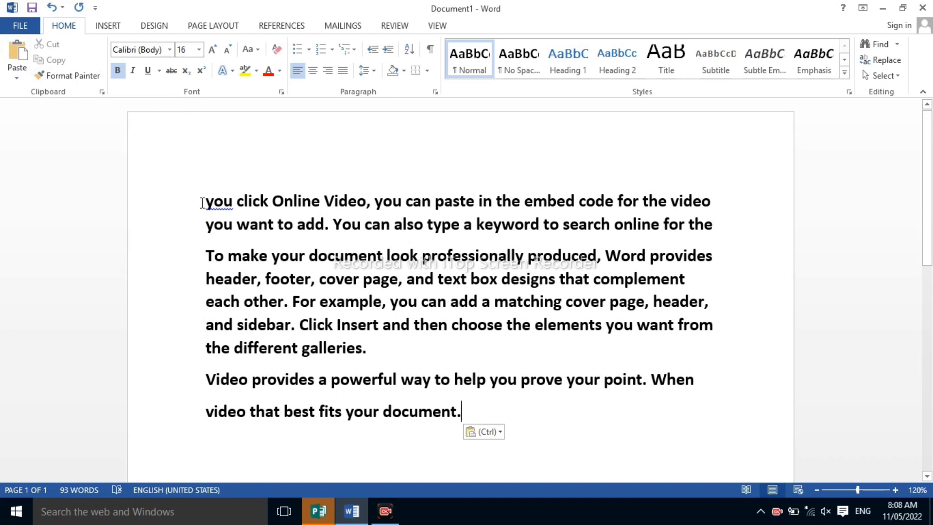
# Copy the first line, "you click Online Video, you can paste in the embed code for the video", onto a new line at the document's end
pyautogui.moveTo(205, 203); pyautogui.dragTo(732, 204)
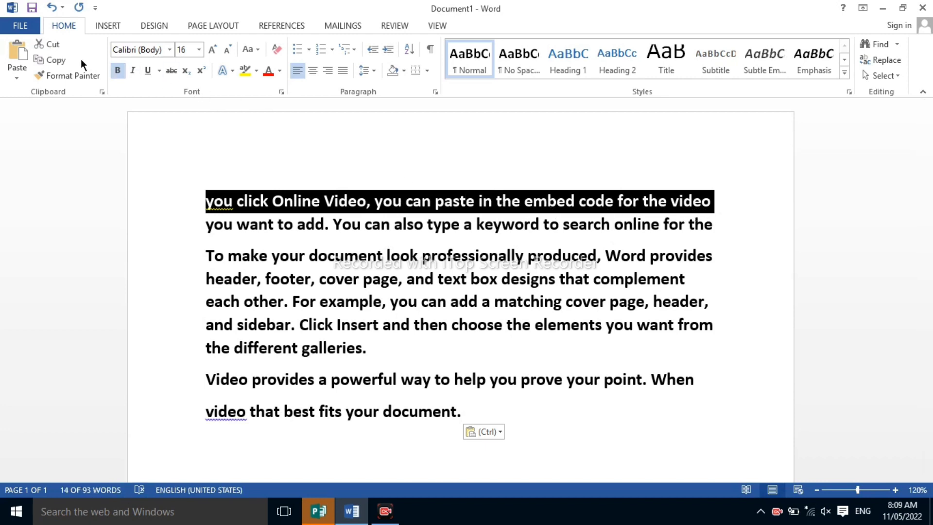
pyautogui.click(58, 59)
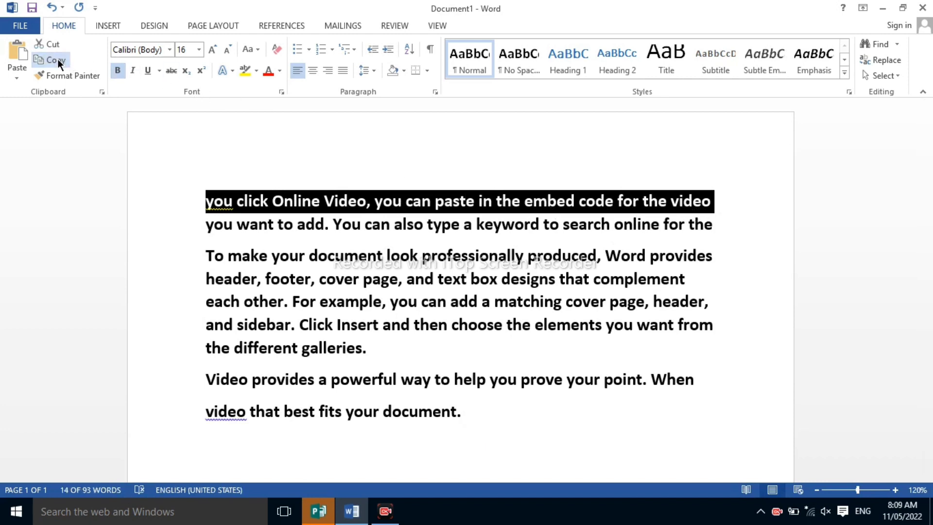
pyautogui.click(218, 445)
pyautogui.click(512, 415)
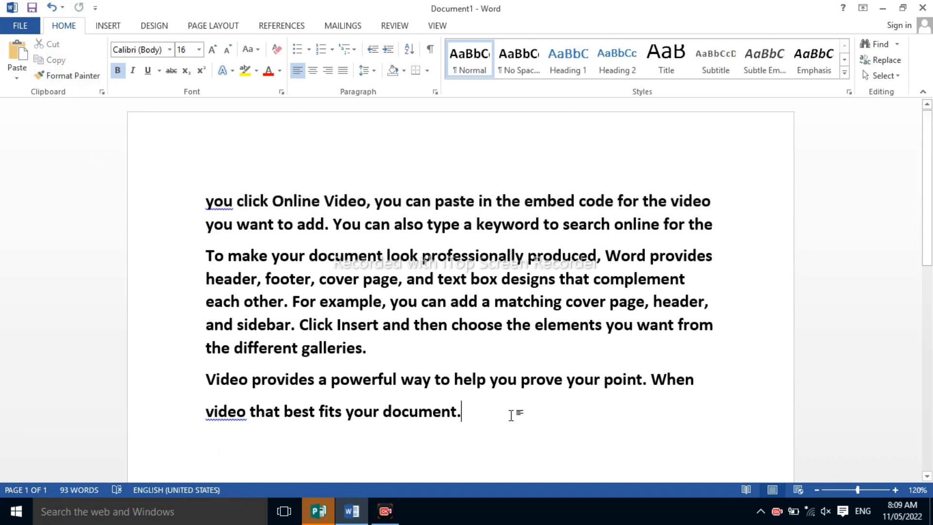
pyautogui.press('Return')
pyautogui.click(27, 54)
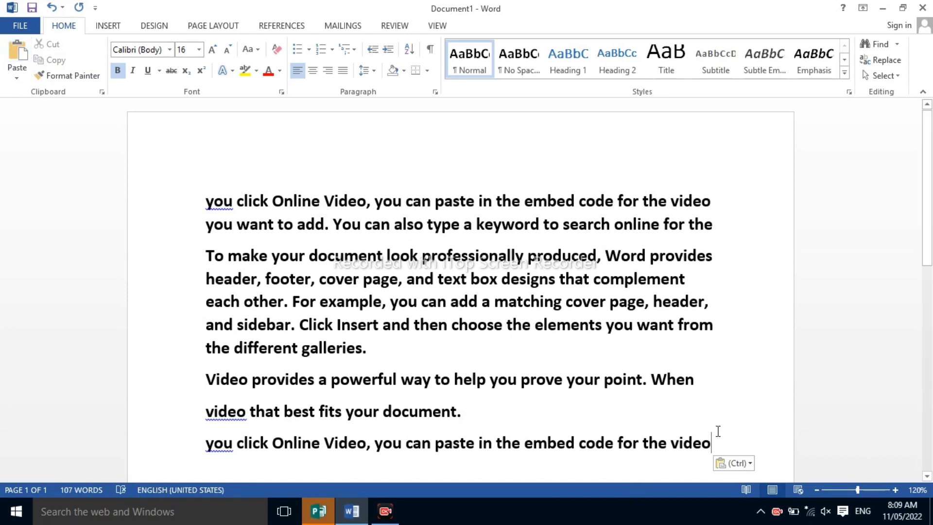
# Move the line "video that best fits your document." below the copied "you click Online Video" line and paste another copy of it beneath
pyautogui.press('Return')
pyautogui.moveTo(203, 414); pyautogui.dragTo(465, 411)
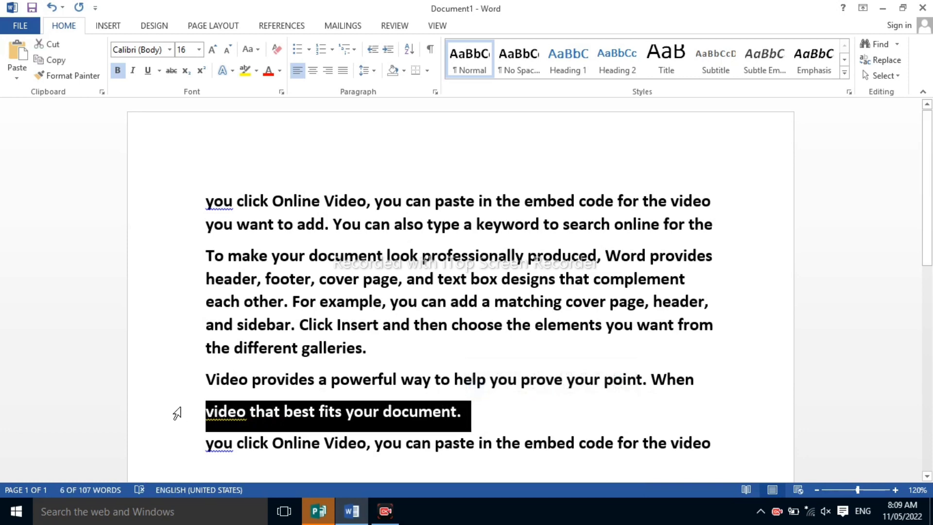
pyautogui.click(203, 413)
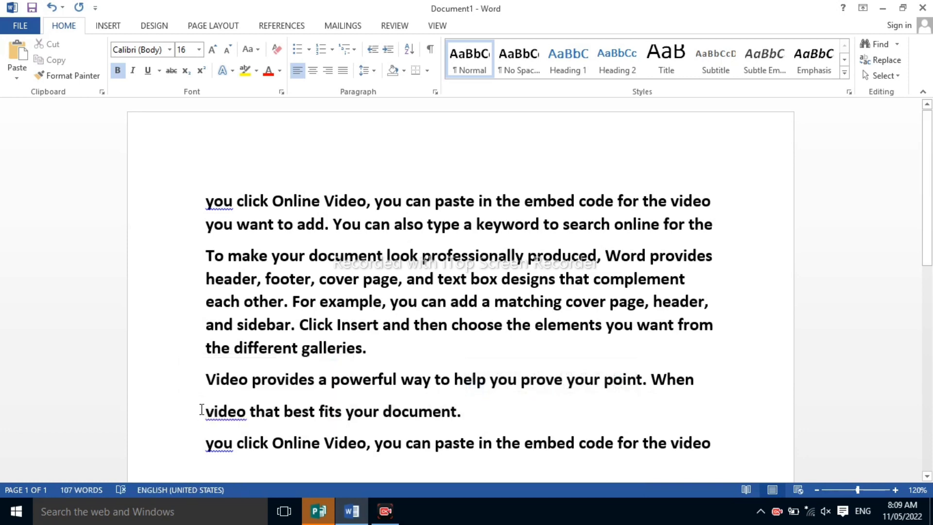
pyautogui.moveTo(205, 412); pyautogui.dragTo(501, 422)
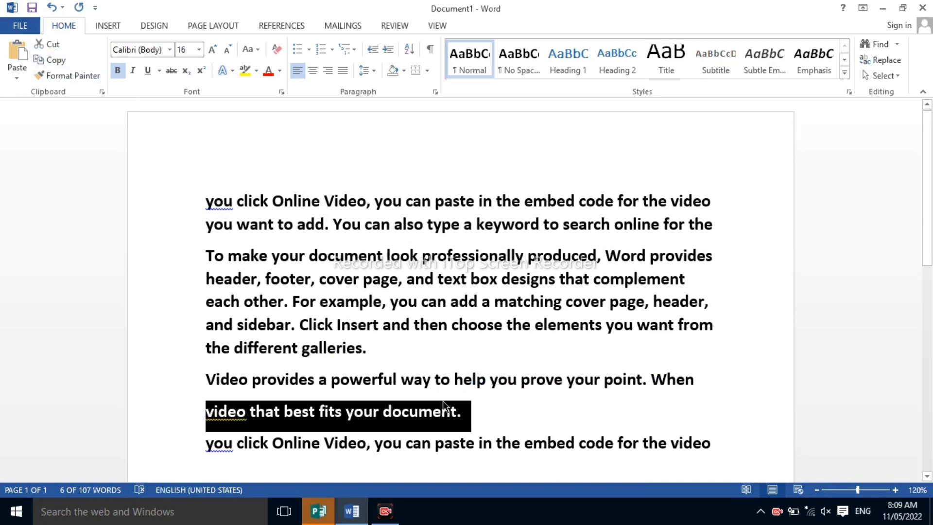
pyautogui.scroll(-1, 442, 400)
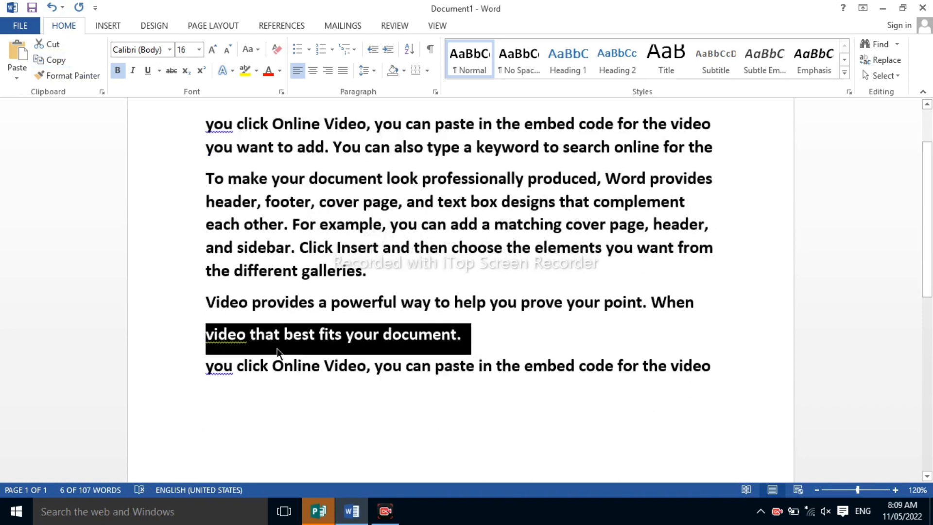
pyautogui.moveTo(731, 354); pyautogui.dragTo(722, 374)
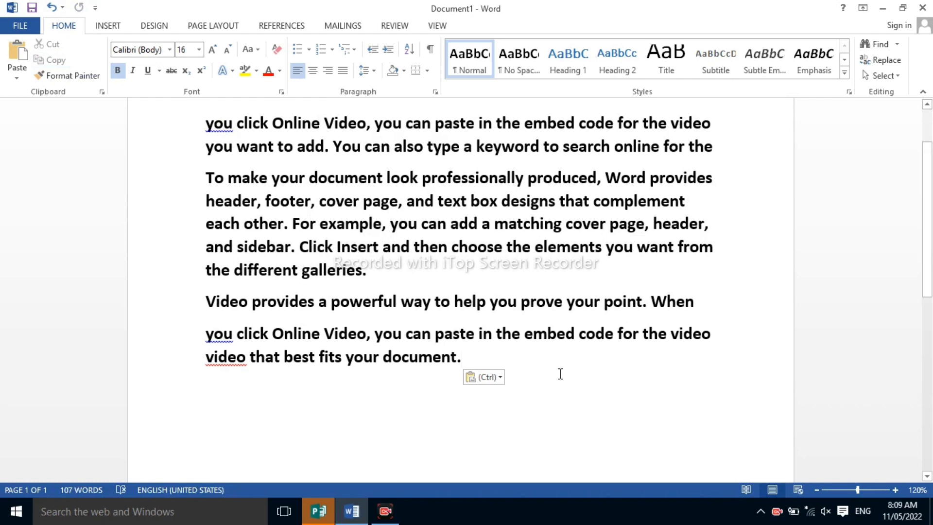
pyautogui.press('Return')
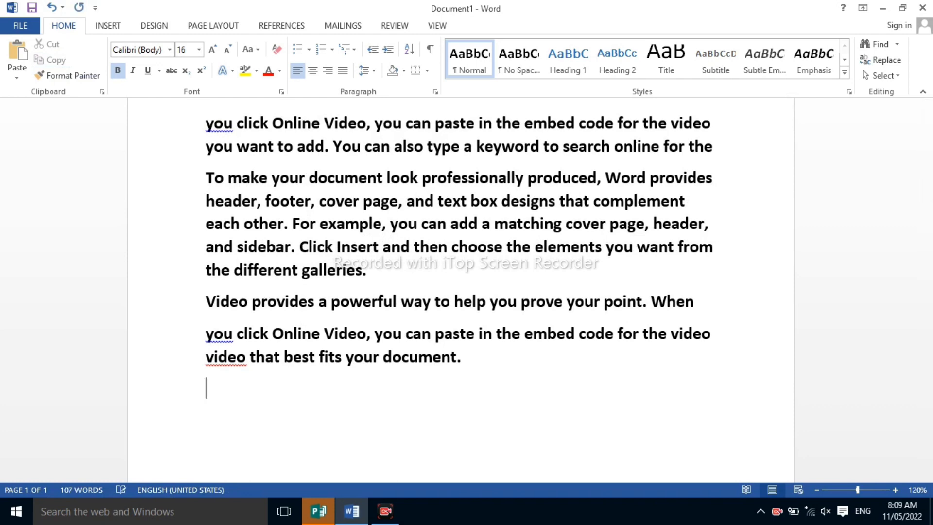
pyautogui.hotkey('ctrl', 'v')
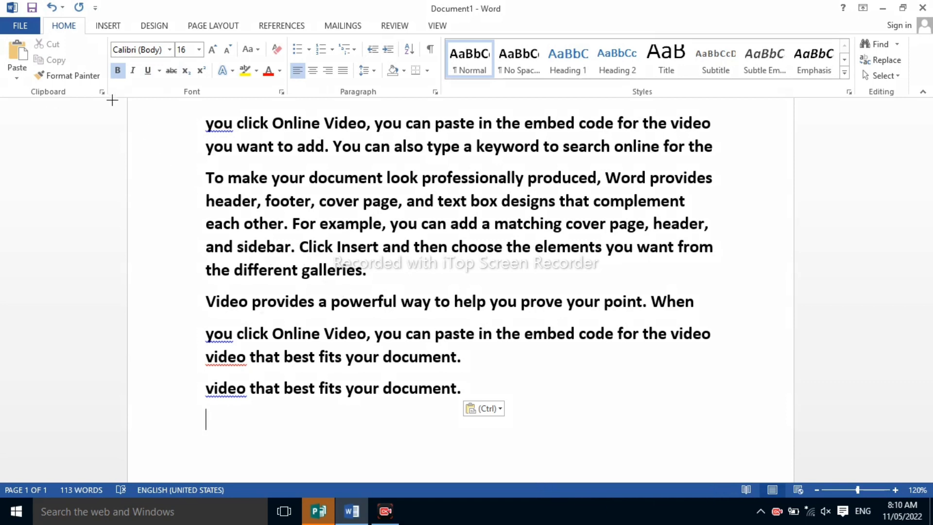
# Show the collected clipboard items, clear all of them and close the Clipboard pane
pyautogui.moveTo(108, 86)
pyautogui.mouseDown()
pyautogui.moveTo(88, 80)
pyautogui.moveTo(84, 99)
pyautogui.moveTo(111, 102)
pyautogui.moveTo(103, 79)
pyautogui.mouseUp()
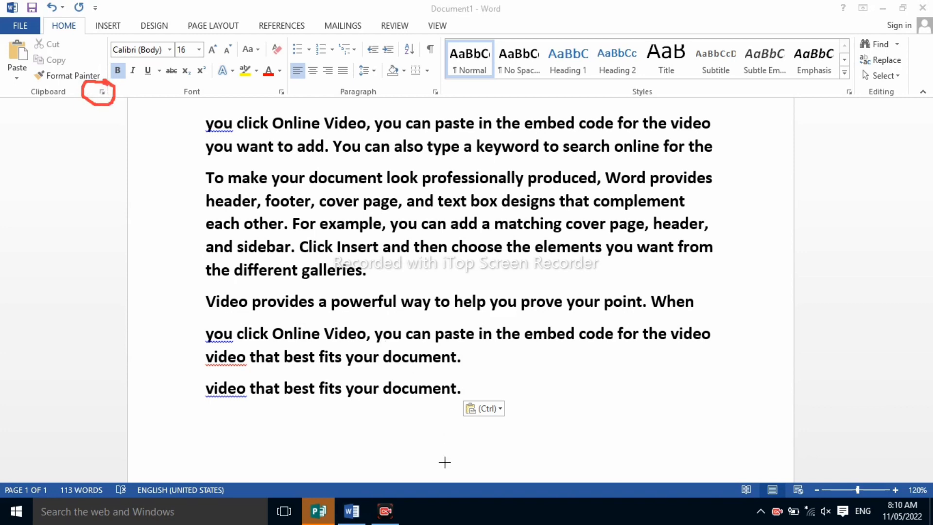
pyautogui.click(708, 484)
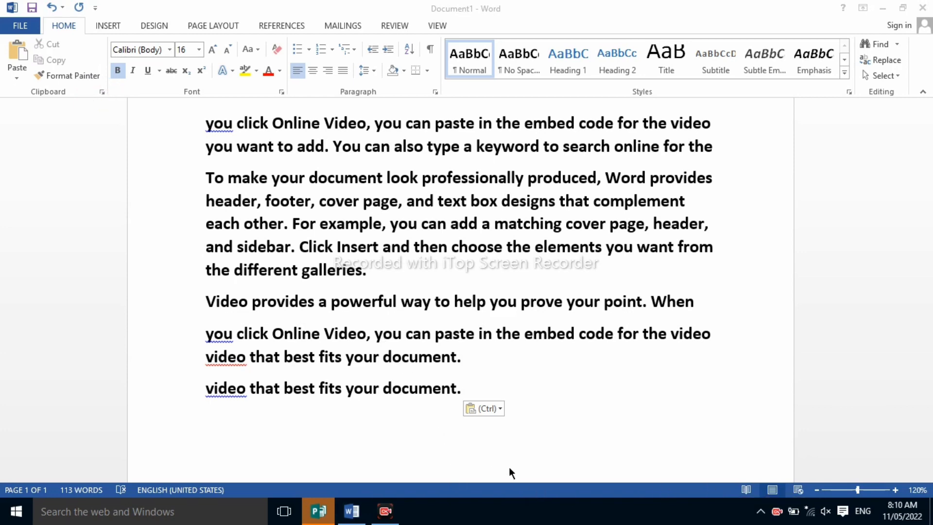
pyautogui.click(103, 91)
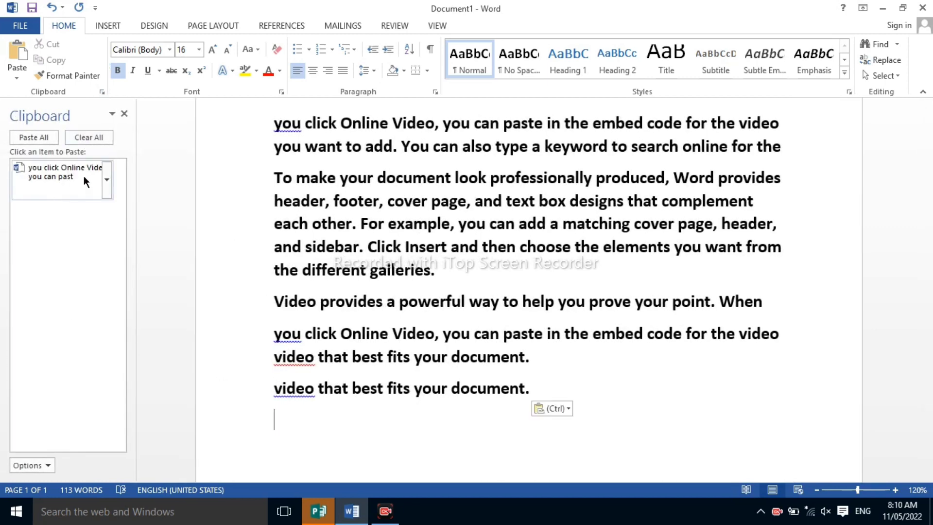
pyautogui.click(85, 132)
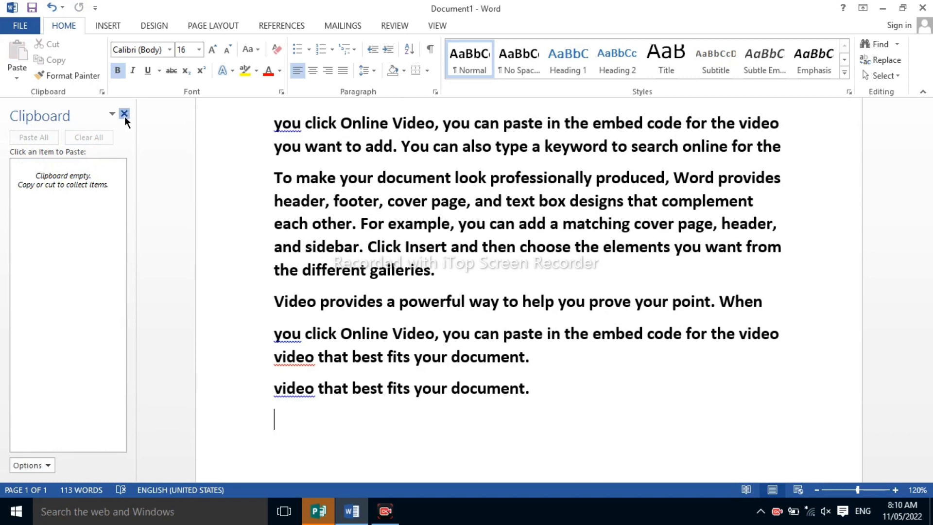
pyautogui.click(125, 114)
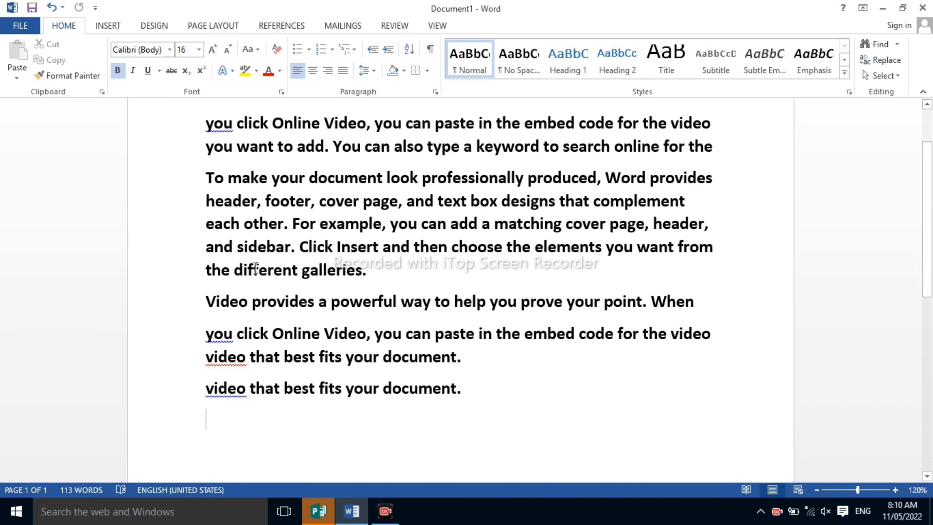
# Highlight the word "different" before "galleries" in yellow and change its font colour to red
pyautogui.moveTo(235, 270); pyautogui.dragTo(296, 274)
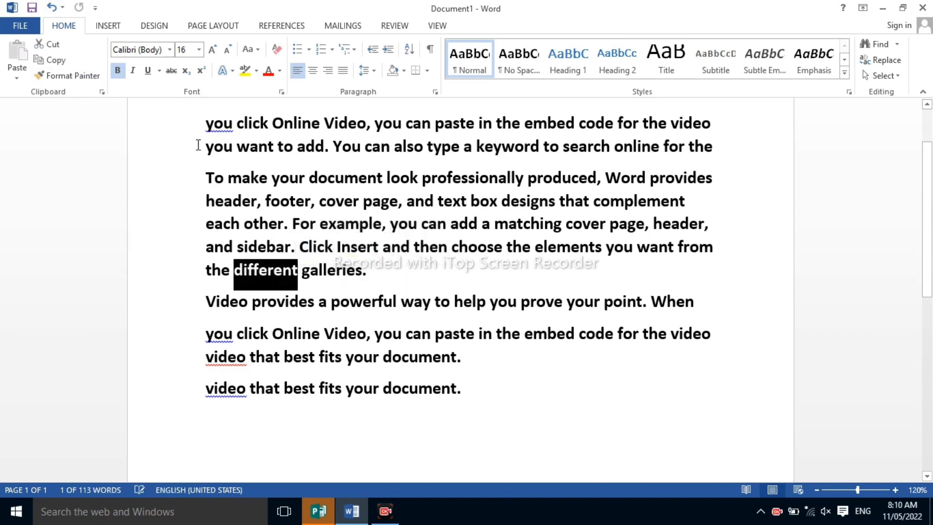
pyautogui.click(246, 71)
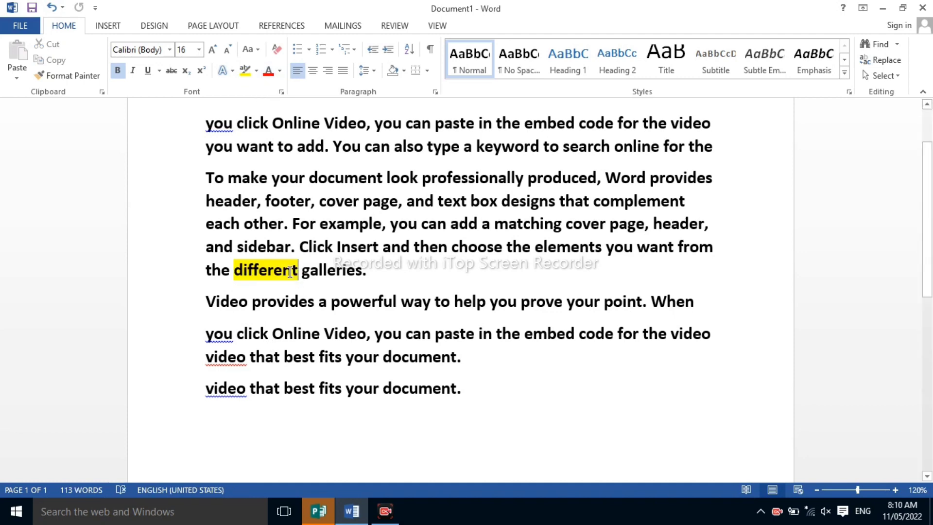
pyautogui.moveTo(290, 272); pyautogui.dragTo(233, 272)
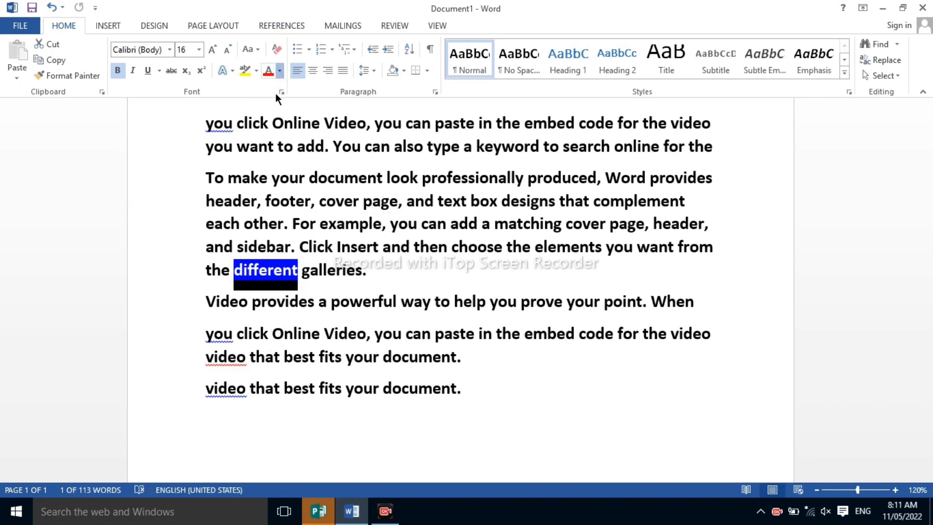
pyautogui.click(280, 70)
pyautogui.click(279, 189)
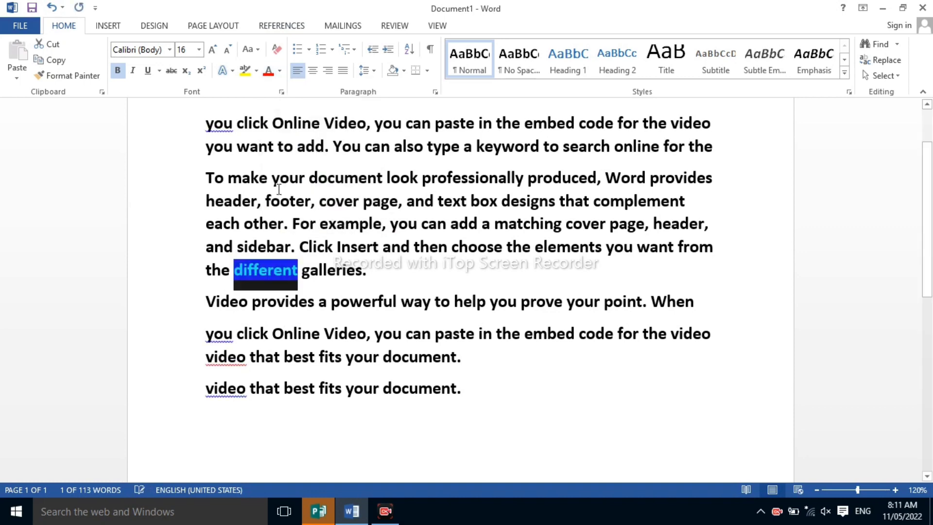
pyautogui.click(323, 270)
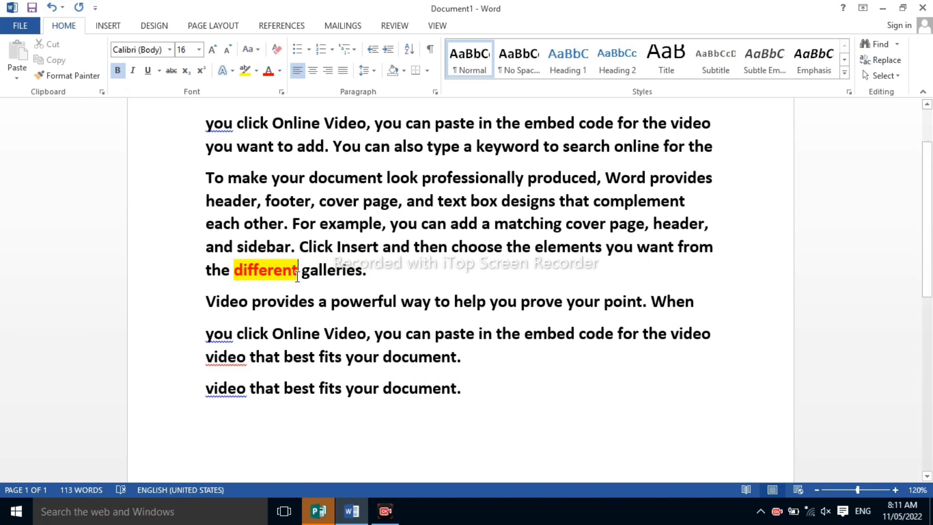
# Copy the formatting of "different" to the word "document" in "To make your document look" with Format Painter
pyautogui.moveTo(295, 268)
pyautogui.mouseDown()
pyautogui.moveTo(226, 271)
pyautogui.moveTo(248, 272)
pyautogui.moveTo(235, 270)
pyautogui.mouseUp()
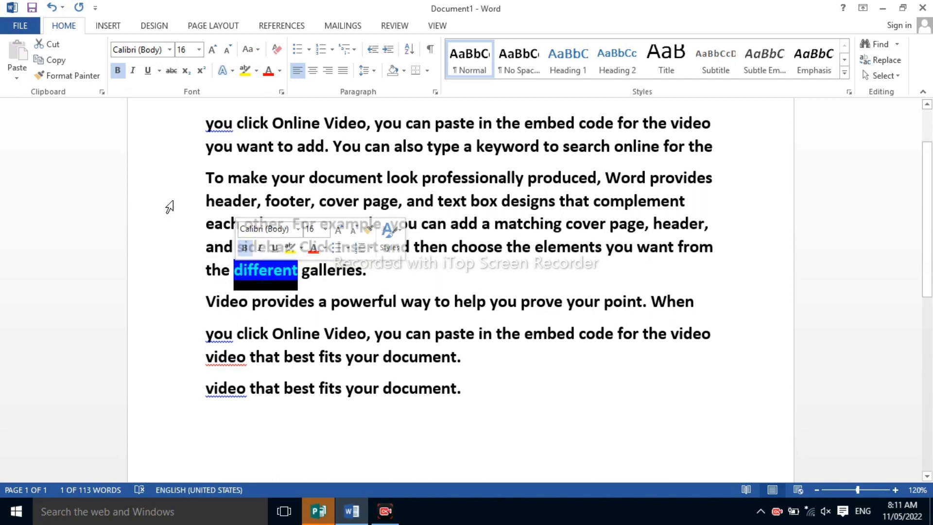
pyautogui.click(85, 74)
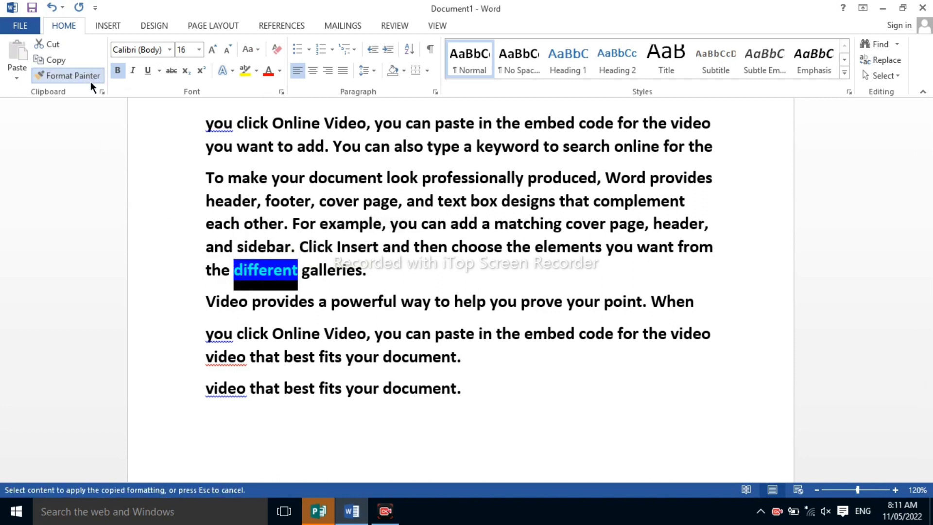
pyautogui.click(328, 179)
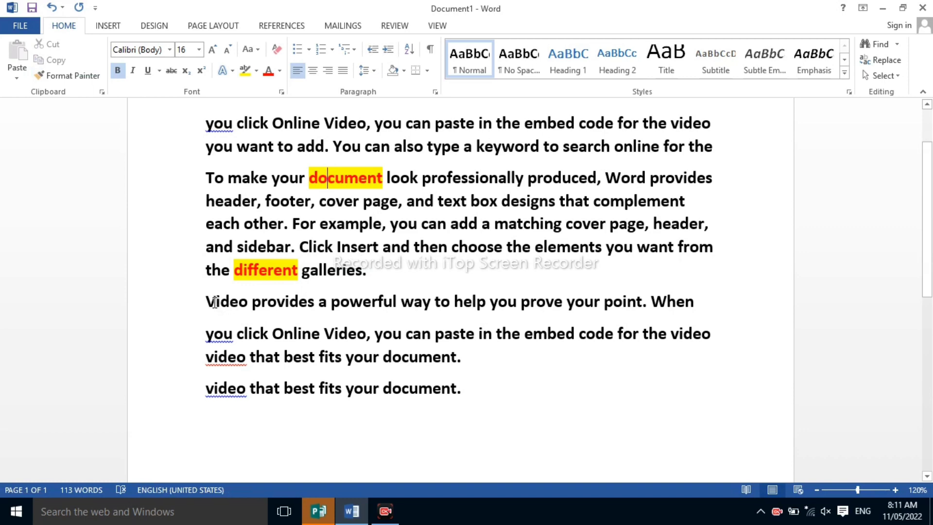
# Delete all the pasted lines below the paragraph ending in "different galleries."
pyautogui.moveTo(213, 302); pyautogui.dragTo(503, 445)
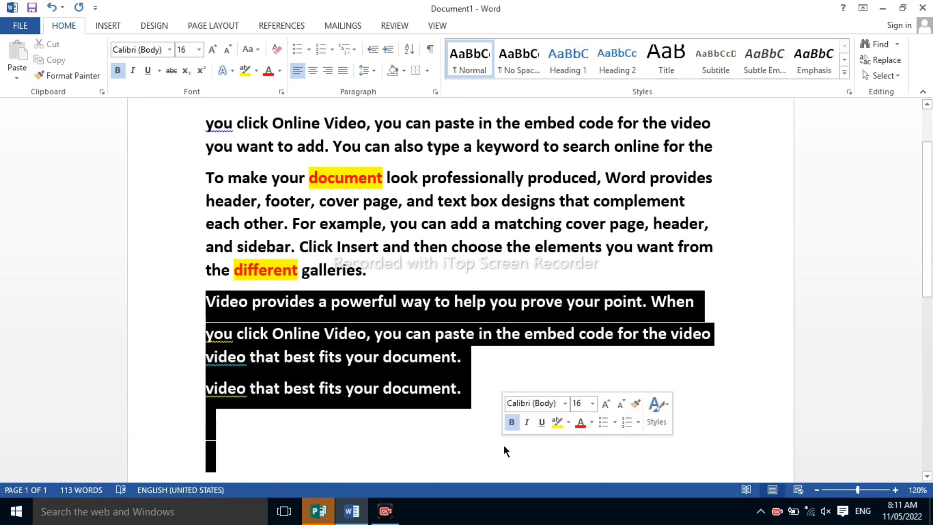
pyautogui.press('Delete')
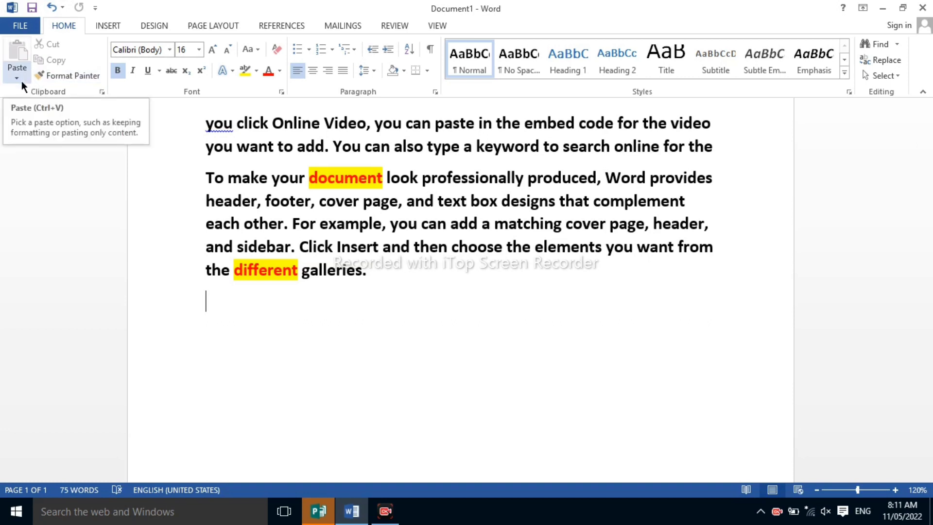
# Cut the line "each other. For example, you can add a matching cover page, header," from the second paragraph
pyautogui.click(203, 225)
pyautogui.moveTo(205, 225); pyautogui.dragTo(709, 229)
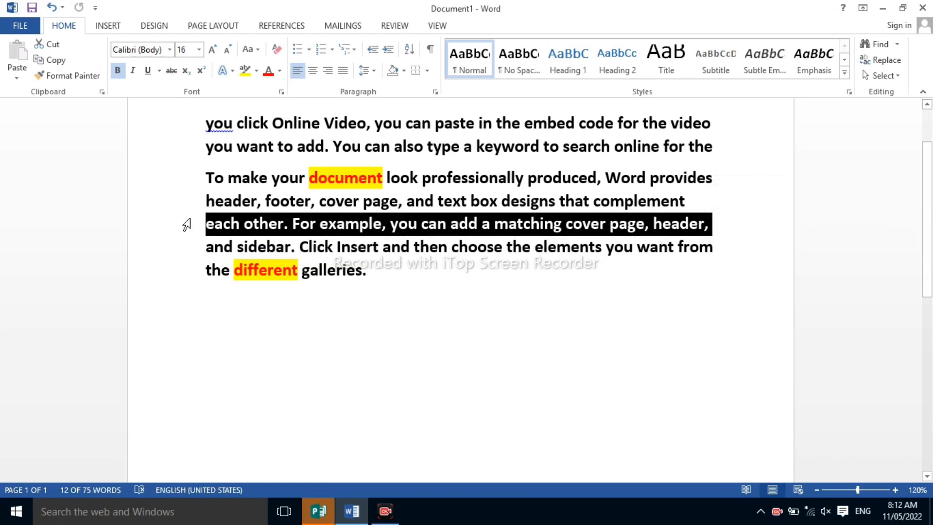
pyautogui.click(208, 226)
pyautogui.moveTo(208, 225); pyautogui.dragTo(709, 224)
pyautogui.click(59, 45)
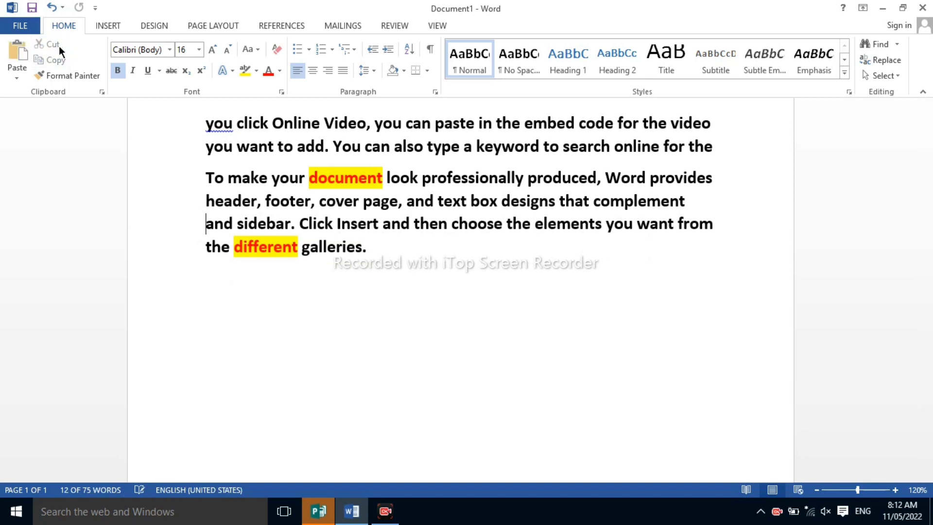
# Paste the cut line below the text with Paste Special as a Microsoft Word Document Object displayed as an icon, accepting the selection in Change Icon
pyautogui.click(239, 317)
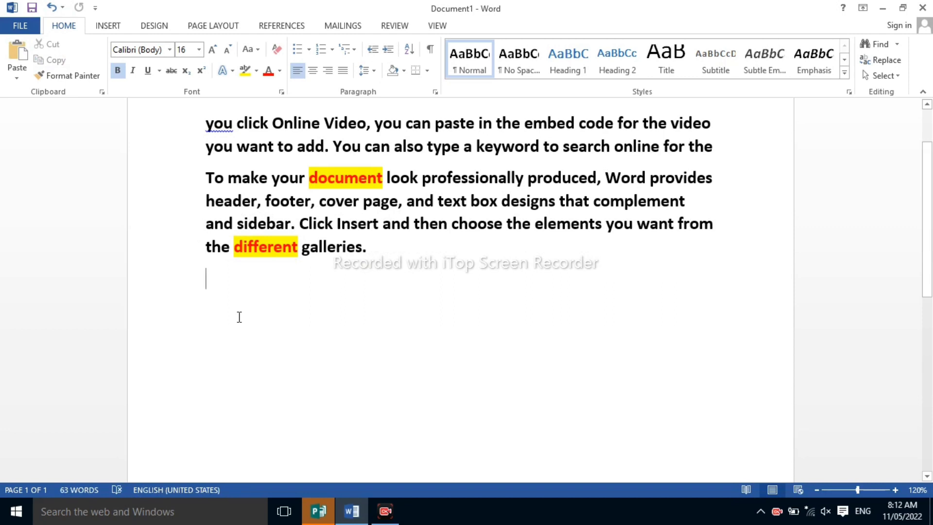
pyautogui.click(16, 77)
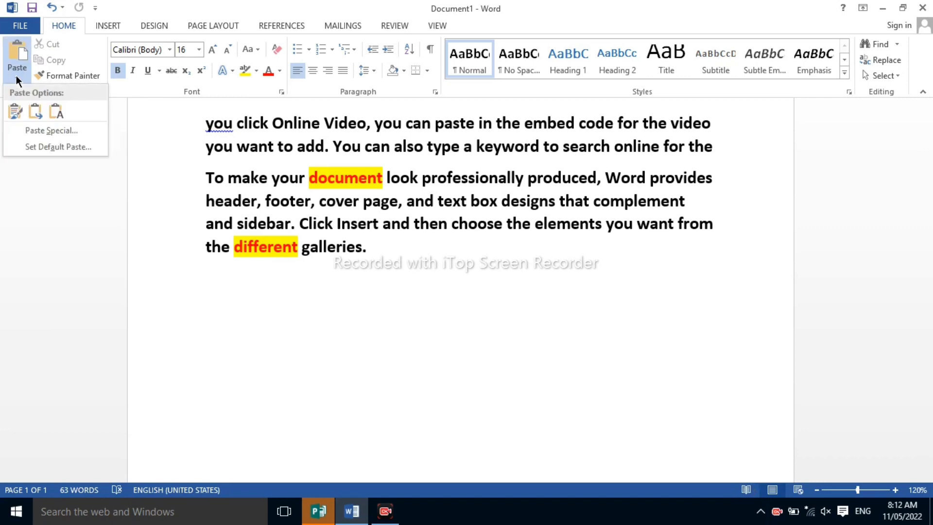
pyautogui.click(36, 131)
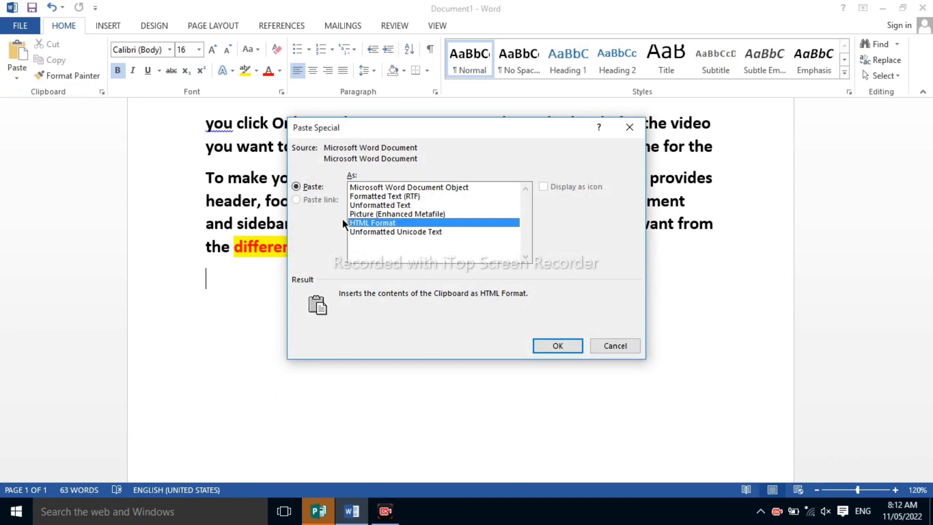
pyautogui.click(378, 186)
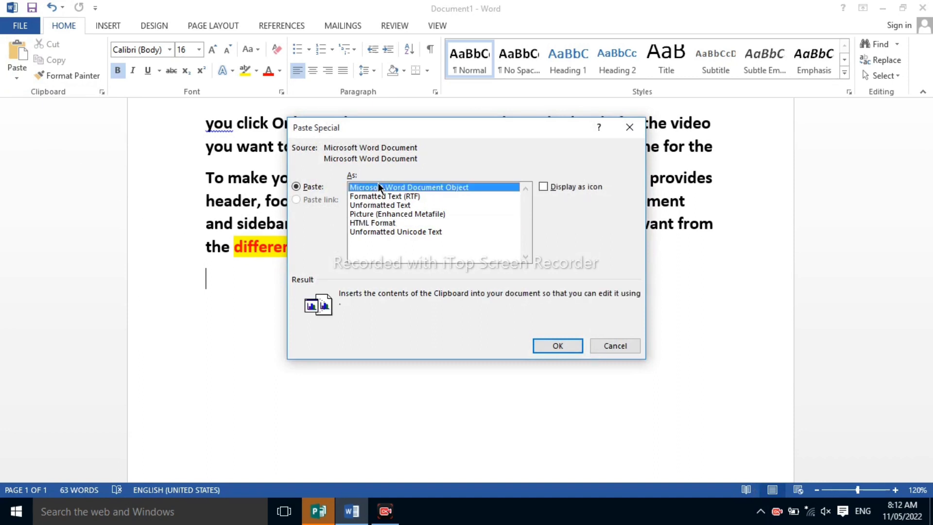
pyautogui.click(546, 186)
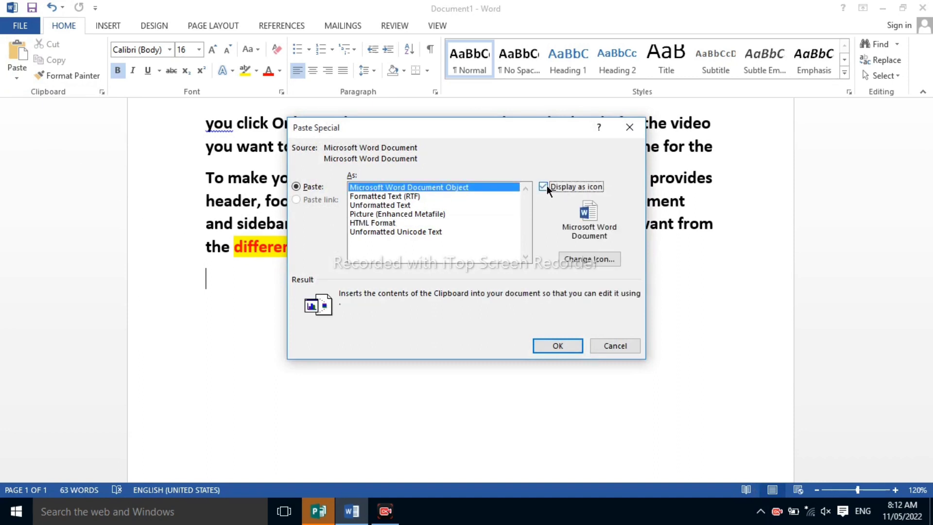
pyautogui.click(587, 262)
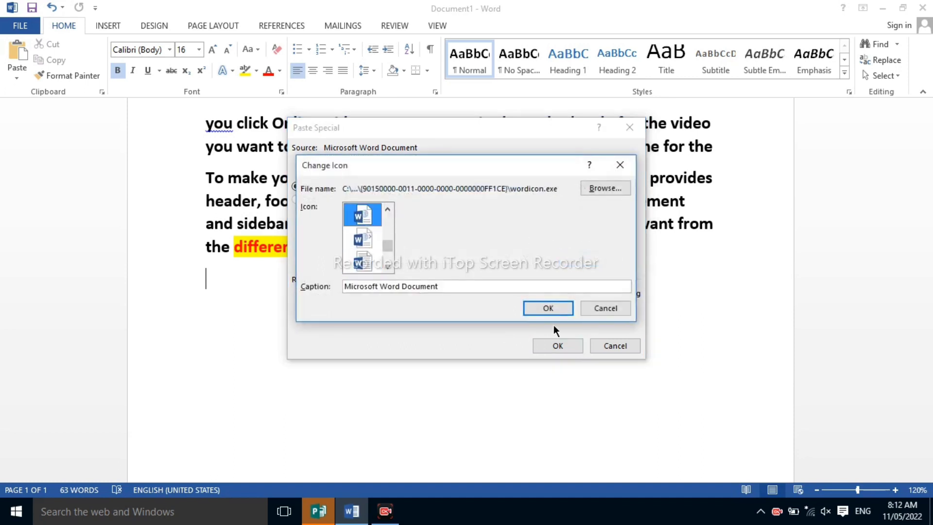
pyautogui.click(561, 306)
pyautogui.click(558, 345)
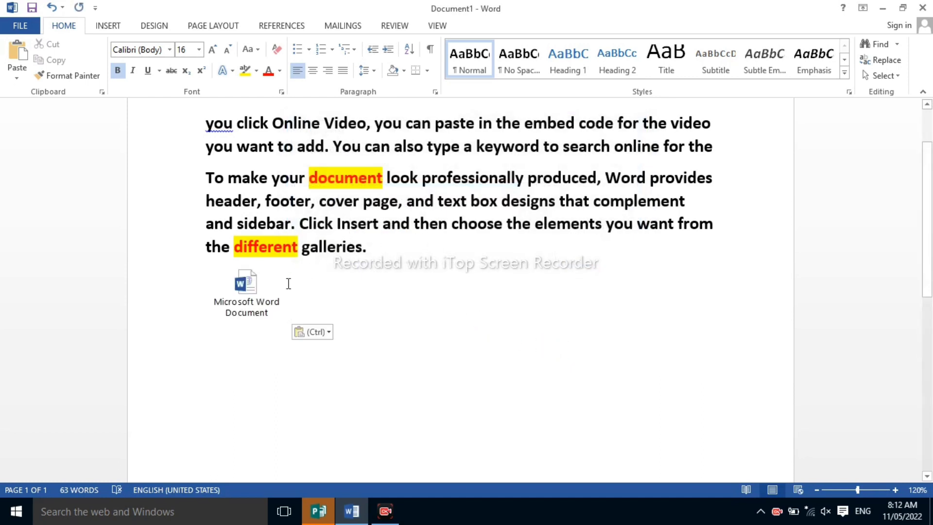
# Open the embedded document icon to view the line it contains, and close it to return to the main document
pyautogui.doubleClick(253, 290)
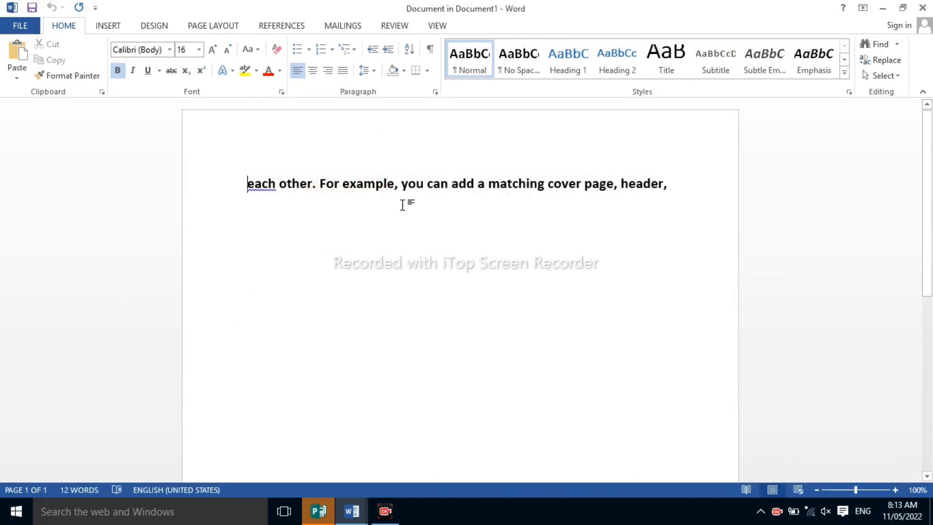
pyautogui.click(922, 7)
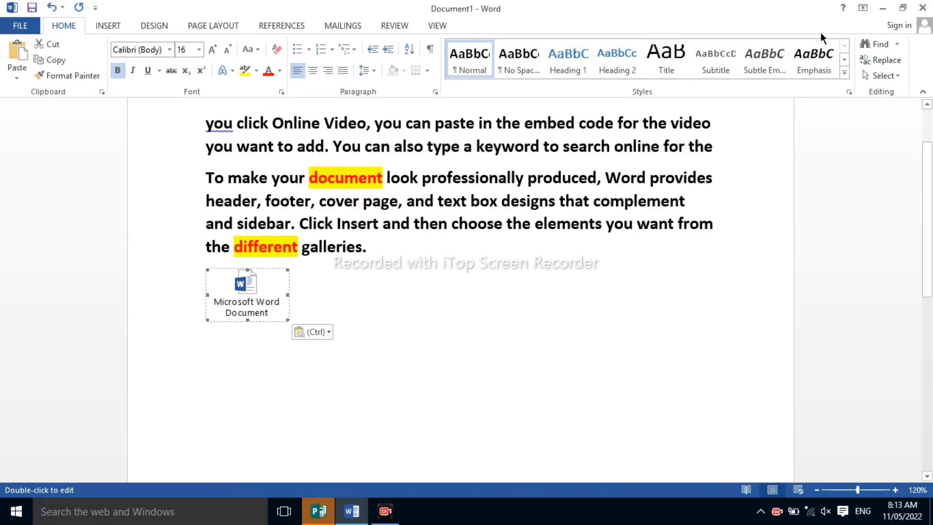
pyautogui.click(532, 278)
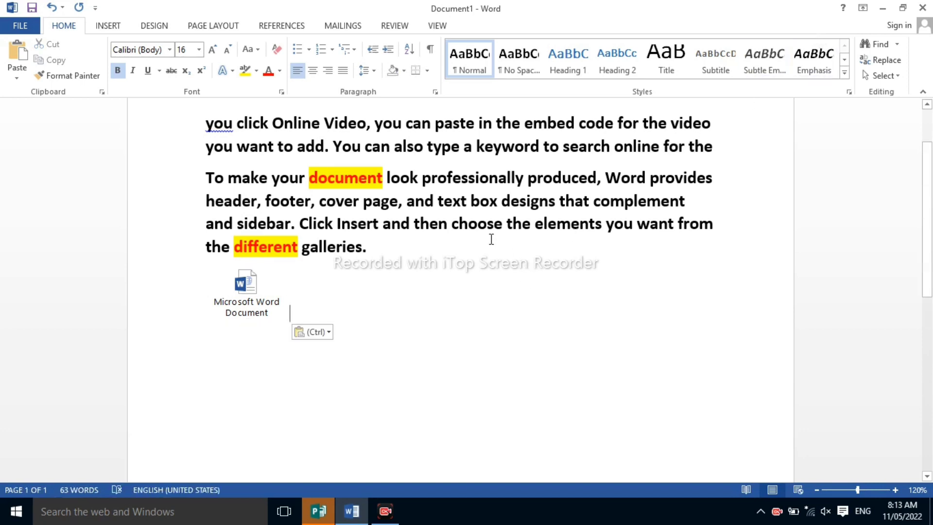
# Copy the first line, "you click Online Video, you can paste in the embed code for the video"
pyautogui.scroll(2, 279, 181)
pyautogui.click(207, 201)
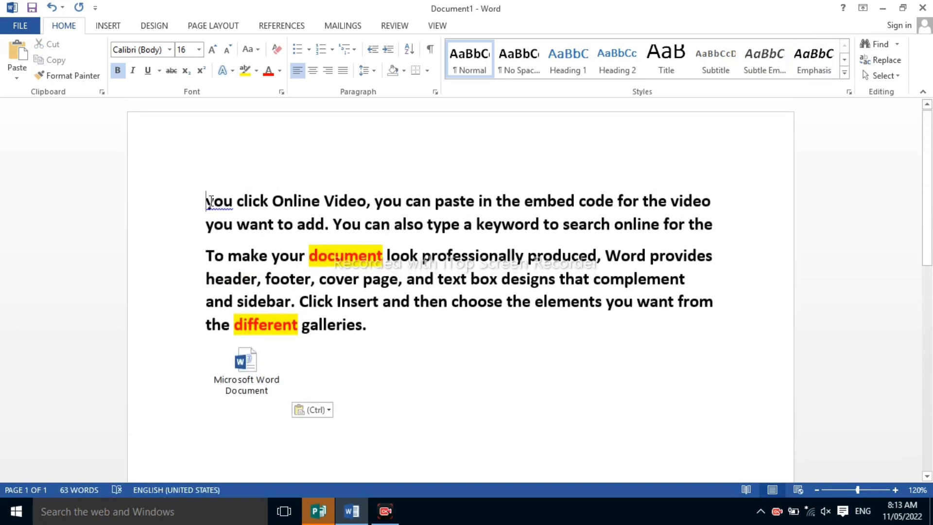
pyautogui.moveTo(211, 201); pyautogui.dragTo(715, 204)
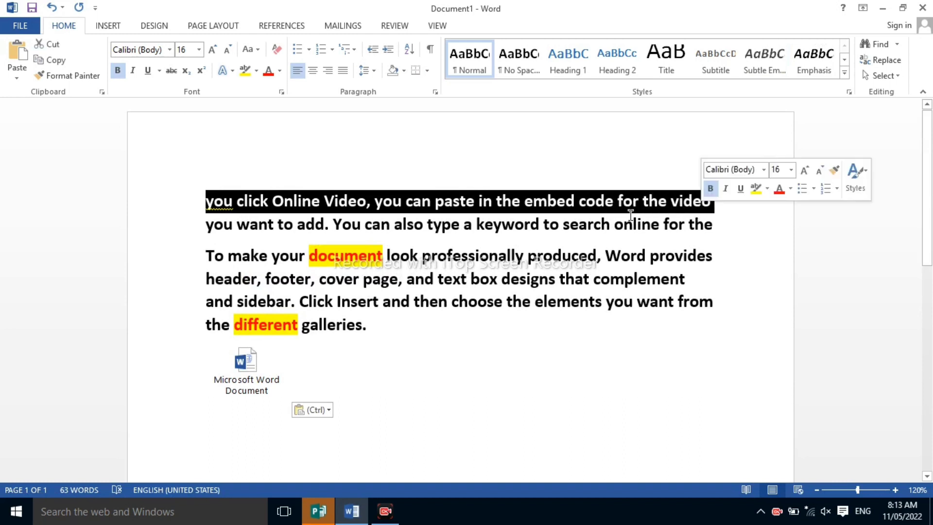
pyautogui.click(389, 249)
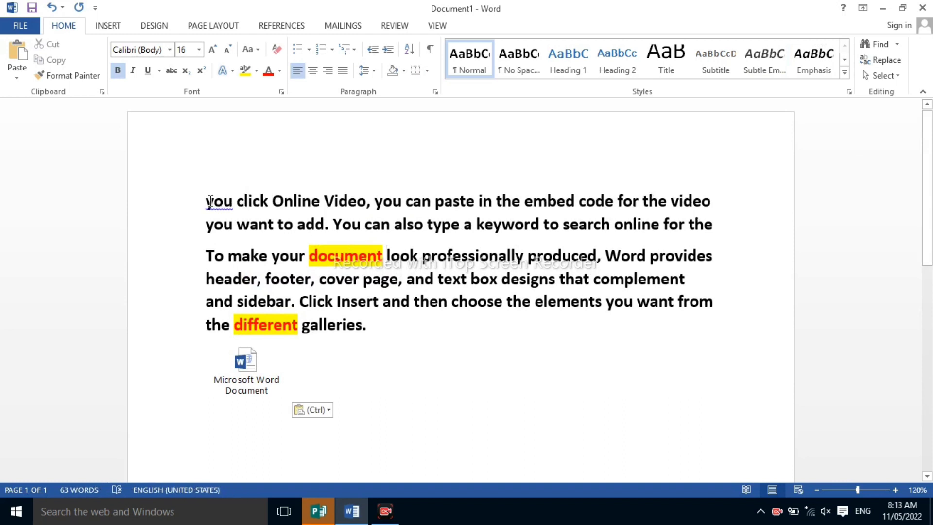
pyautogui.moveTo(210, 201); pyautogui.dragTo(688, 200)
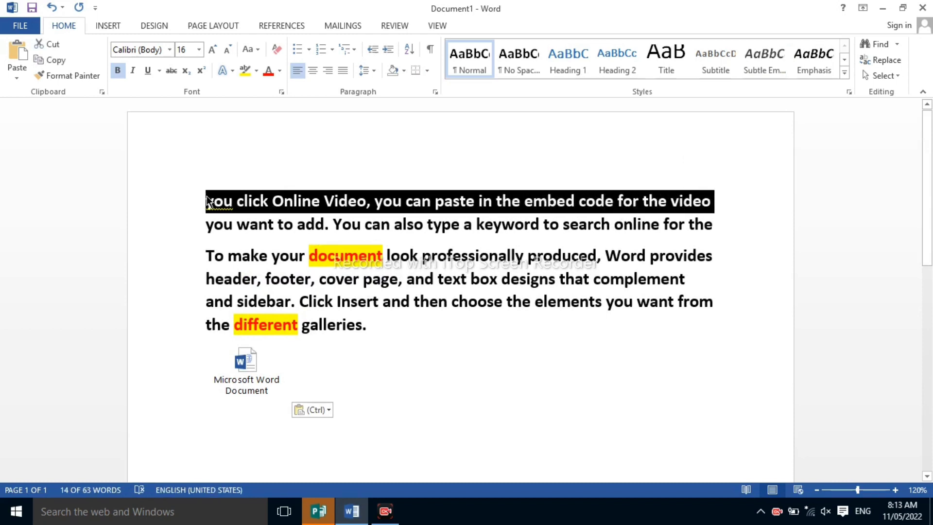
pyautogui.moveTo(208, 201); pyautogui.dragTo(699, 200)
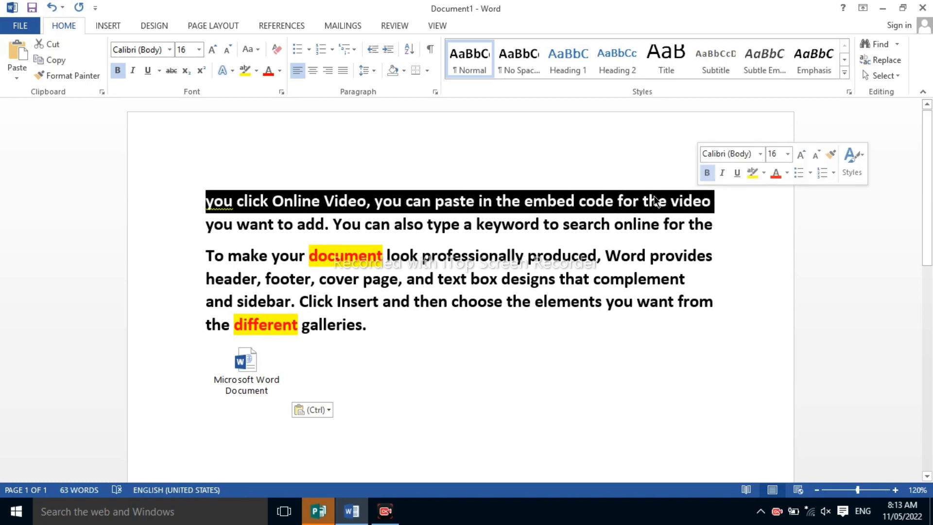
pyautogui.click(62, 61)
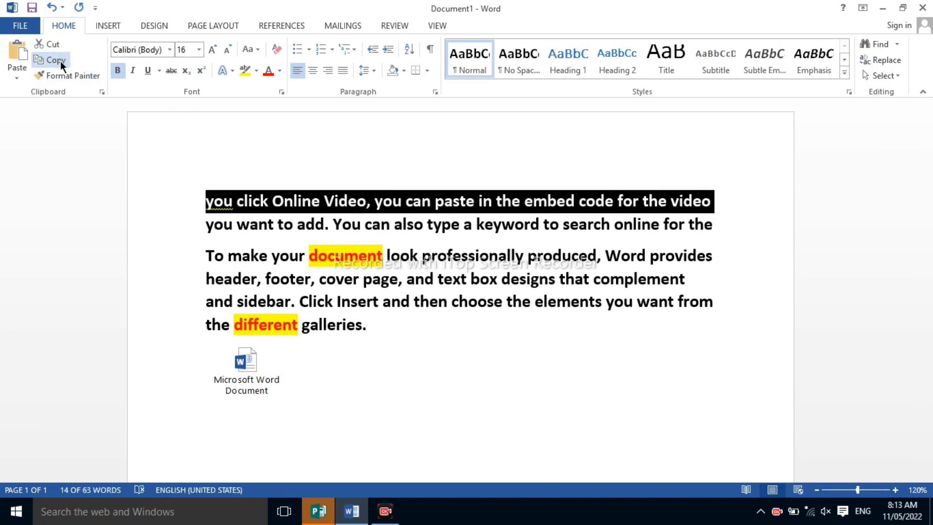
# Paste the copied line beside the existing icon with Paste Special as a Microsoft Word Document Object displayed as an icon
pyautogui.click(221, 438)
pyautogui.click(340, 416)
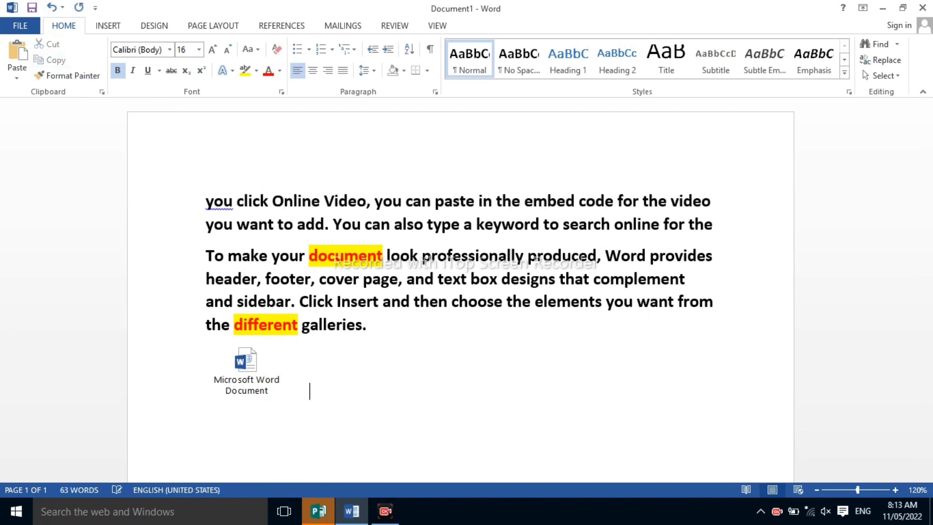
pyautogui.click(19, 76)
pyautogui.click(28, 130)
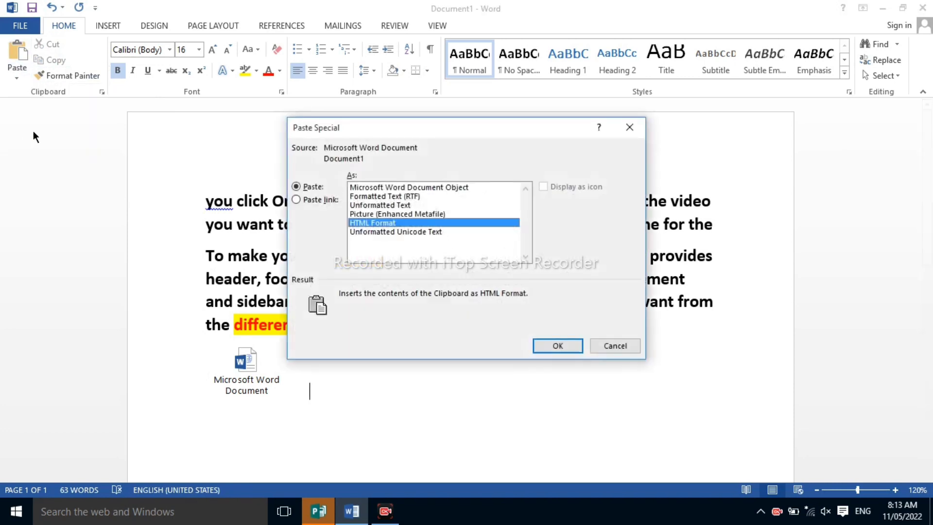
pyautogui.click(456, 186)
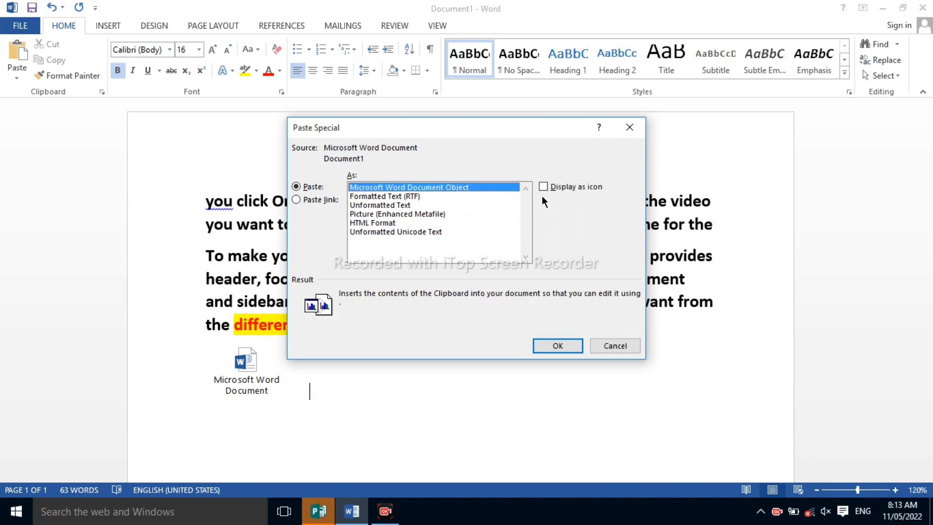
pyautogui.click(544, 188)
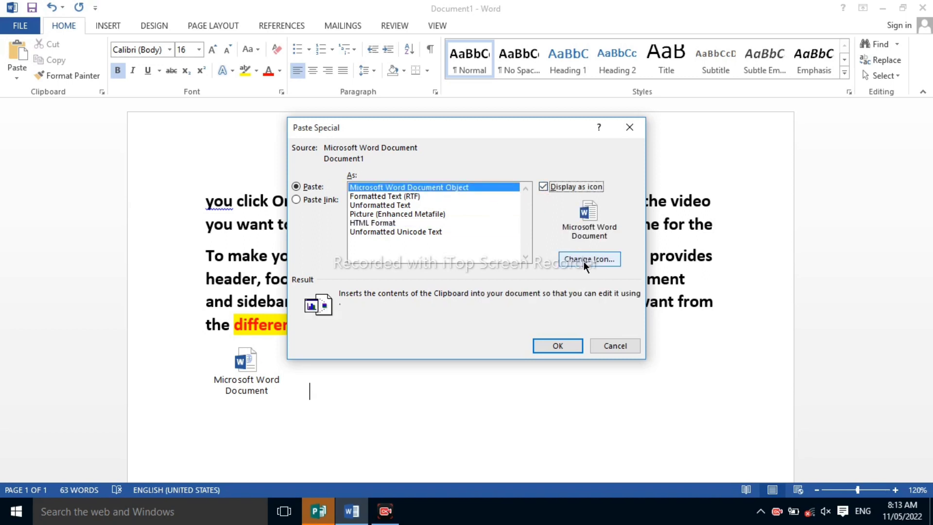
pyautogui.click(566, 345)
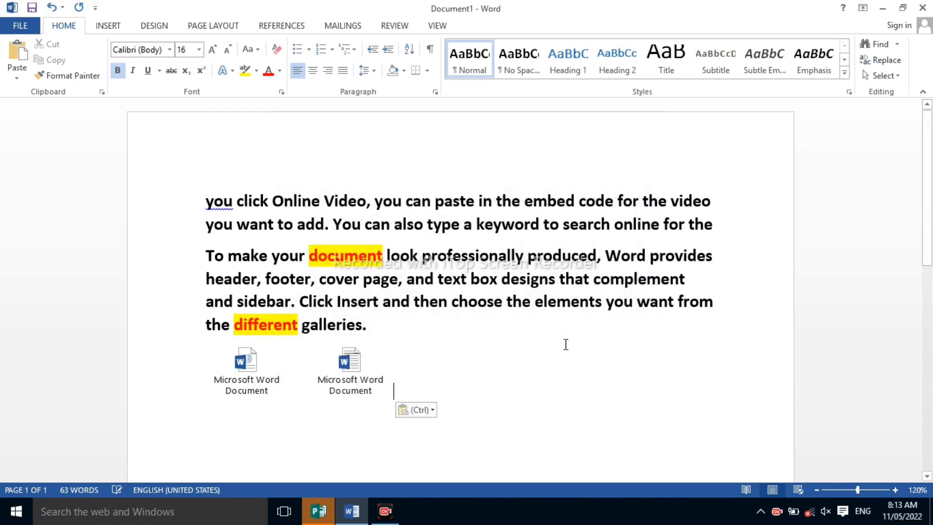
# Open the second embedded document icon to view its content and close it
pyautogui.doubleClick(368, 373)
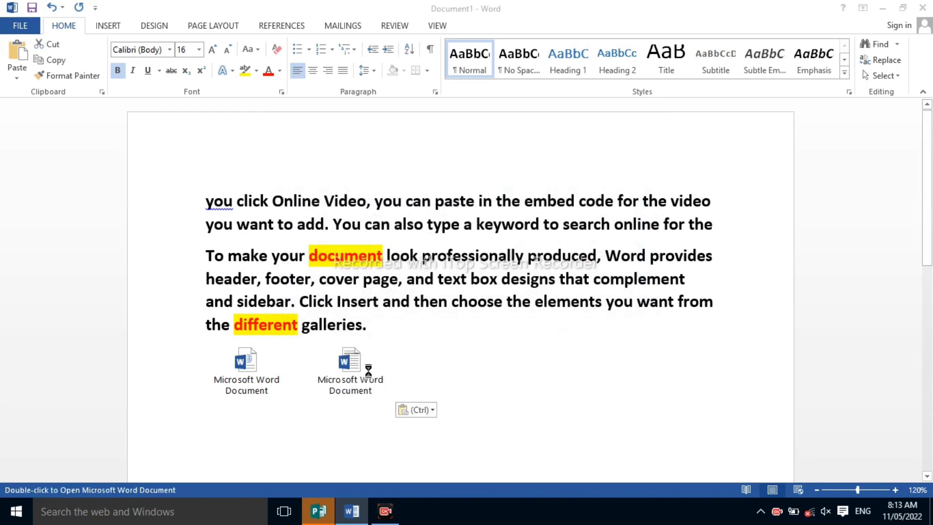
pyautogui.click(922, 7)
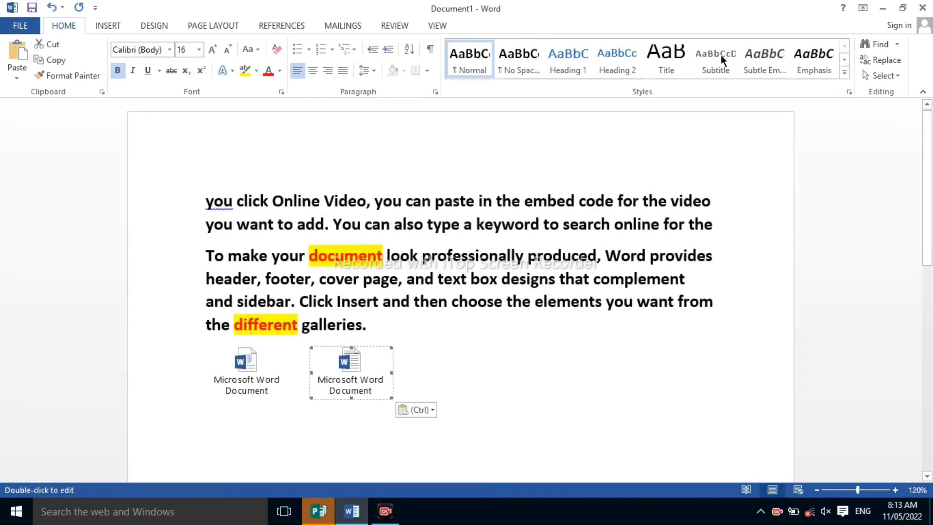
pyautogui.click(30, 28)
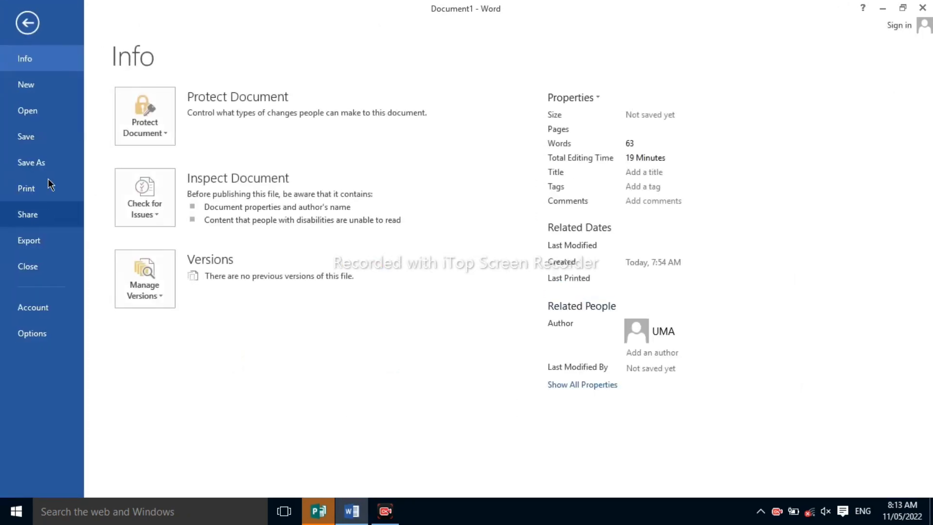
pyautogui.click(34, 24)
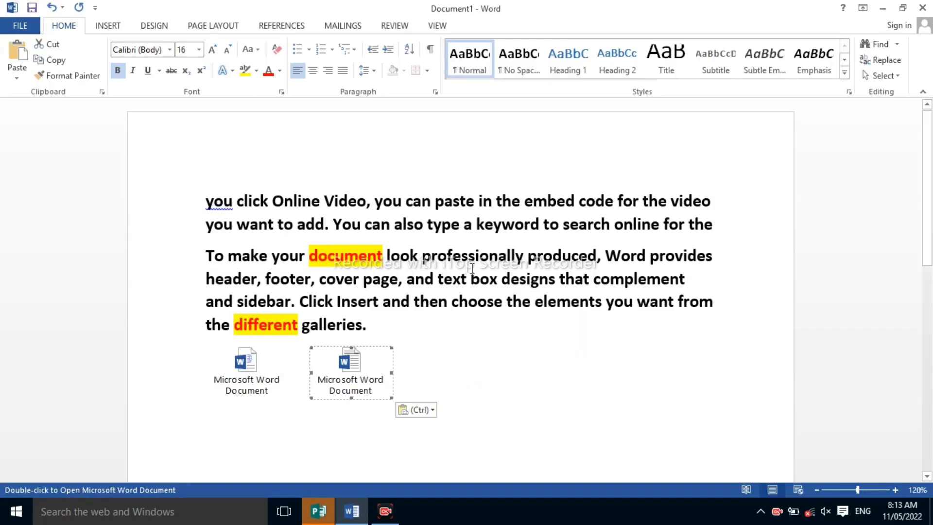
pyautogui.click(411, 367)
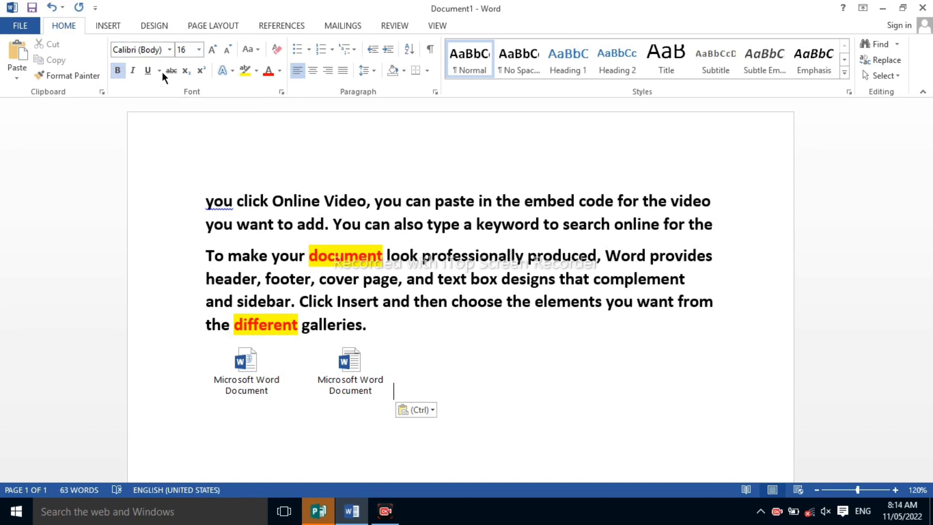
# Remove the bold formatting from the first line, "you click Online Video, you can paste in the embed code for the video"
pyautogui.click(206, 199)
pyautogui.moveTo(207, 200); pyautogui.dragTo(713, 202)
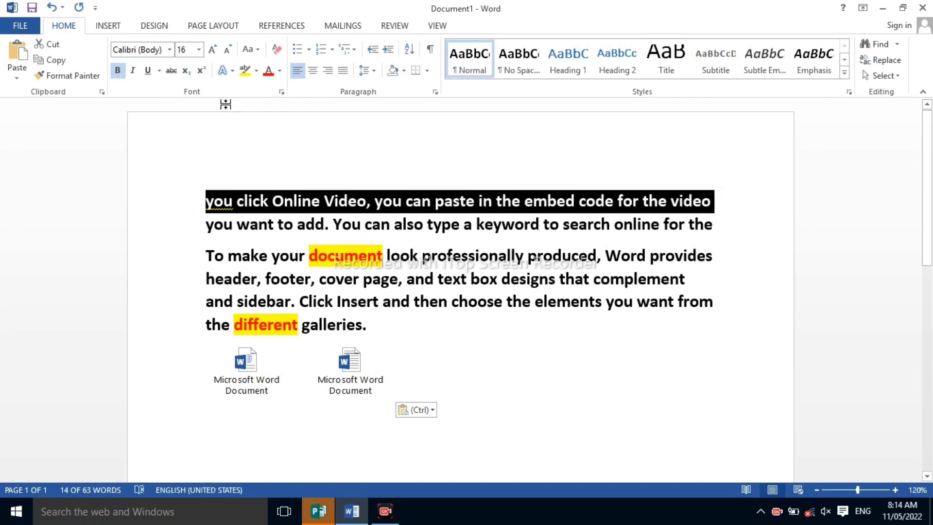
pyautogui.click(122, 69)
pyautogui.click(418, 295)
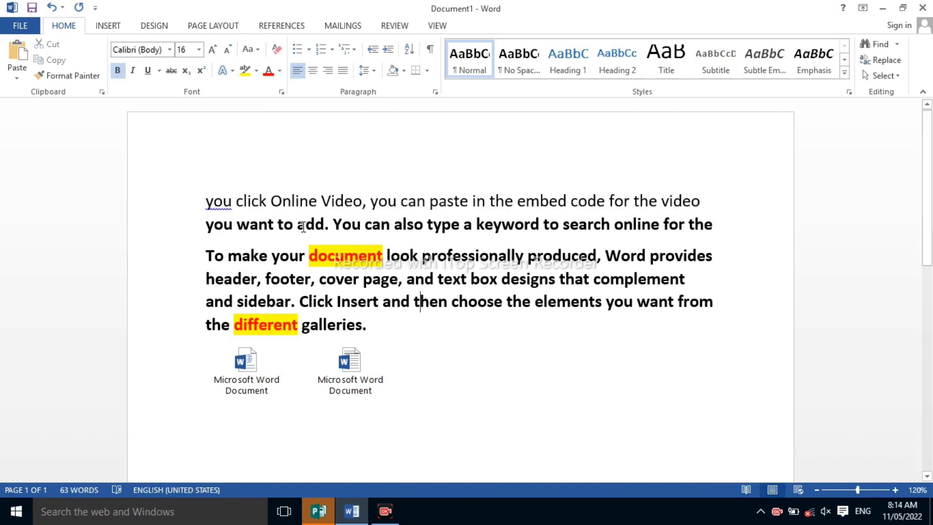
# Make the "you click Online Video" line bold again and switch the bold back off
pyautogui.moveTo(206, 203); pyautogui.dragTo(718, 199)
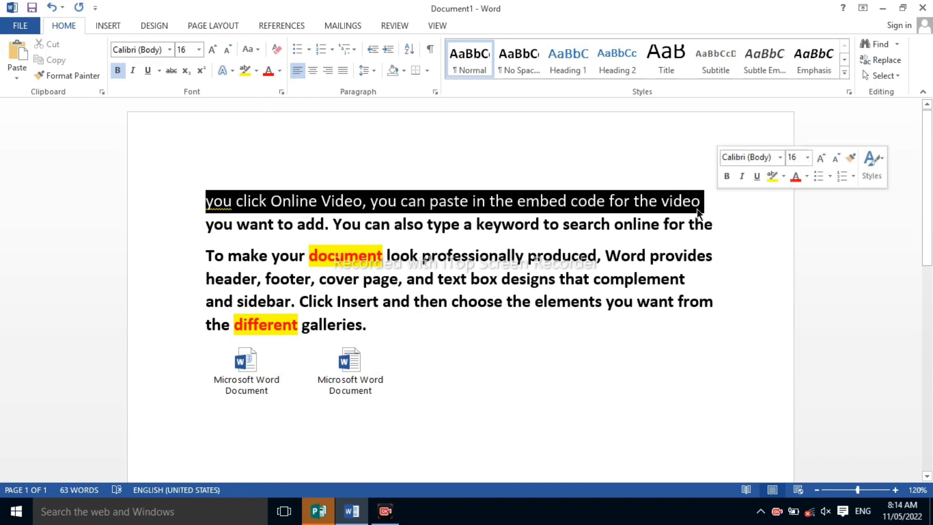
pyautogui.click(119, 72)
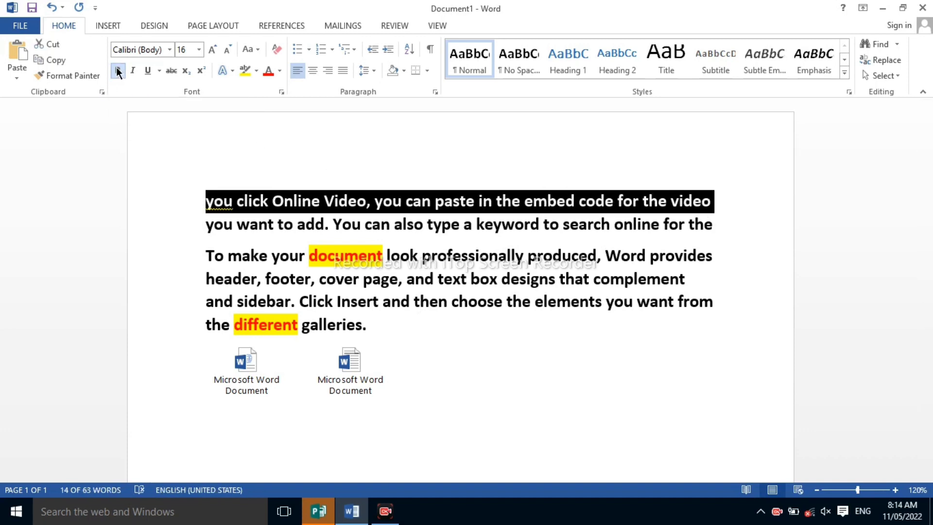
pyautogui.click(118, 72)
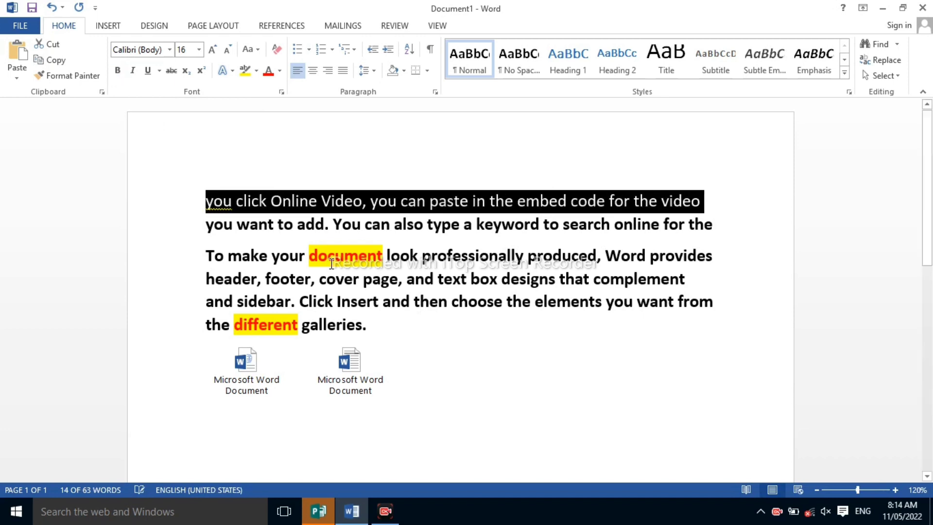
# Make the first line, "you click Online Video, you can paste in the embed code for the video", bold
pyautogui.click(346, 202)
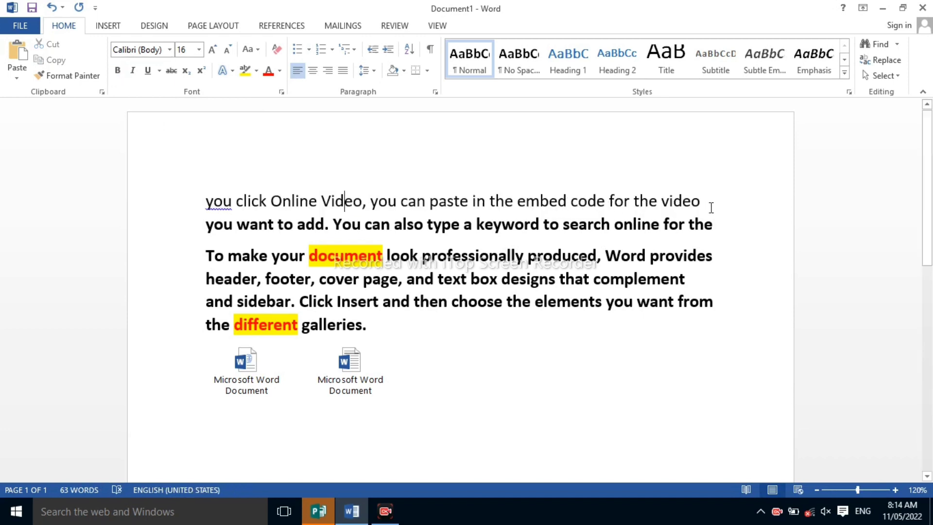
pyautogui.moveTo(707, 201); pyautogui.dragTo(210, 206)
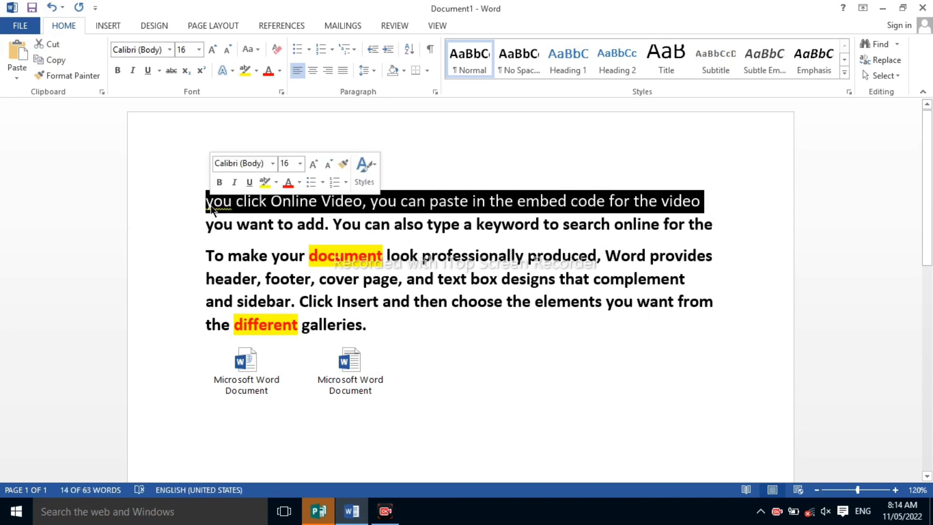
pyautogui.hotkey('ctrl', 'b')
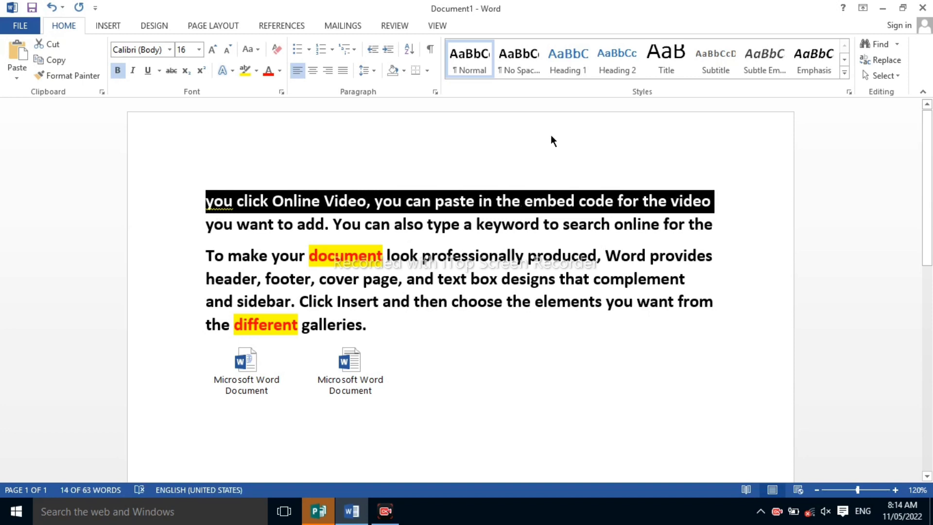
pyautogui.click(545, 208)
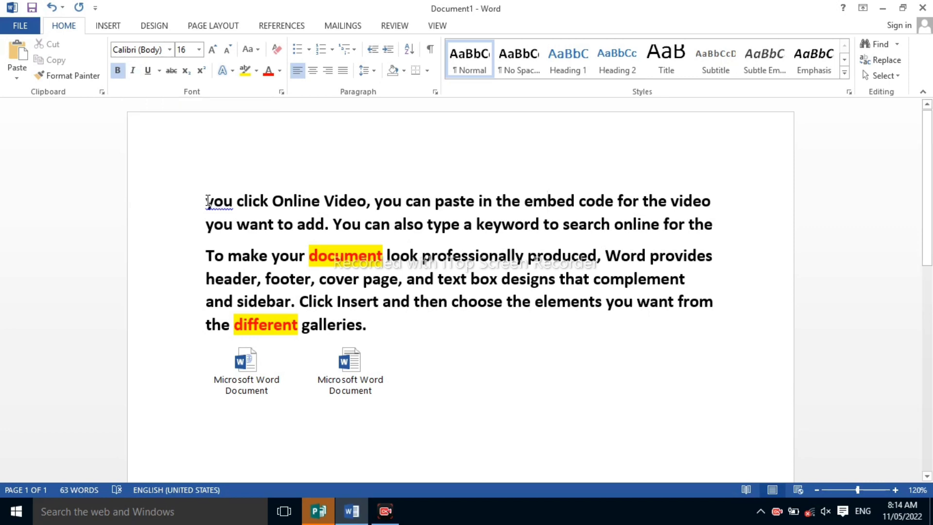
# Italicize the first two lines, "you click Online Video" through "search online for the", and switch the italics back off
pyautogui.moveTo(208, 201); pyautogui.dragTo(714, 229)
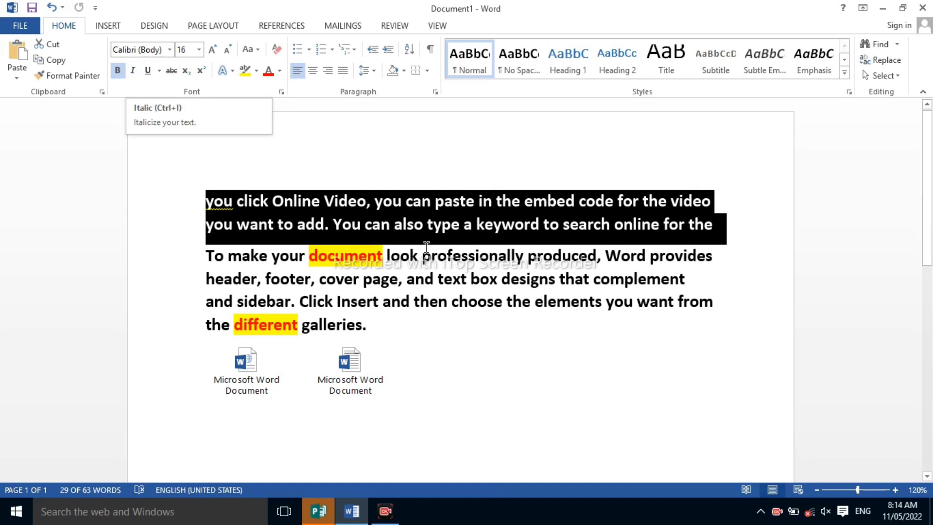
pyautogui.click(136, 70)
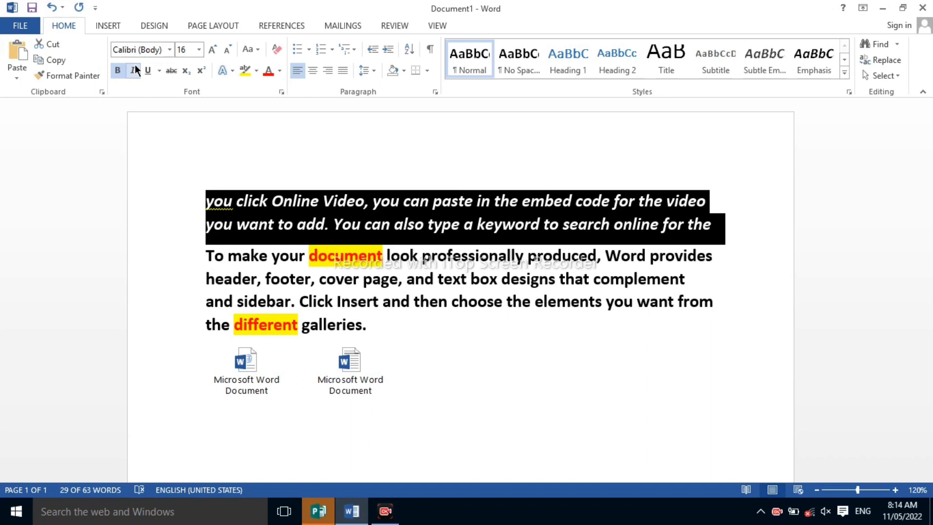
pyautogui.click(135, 70)
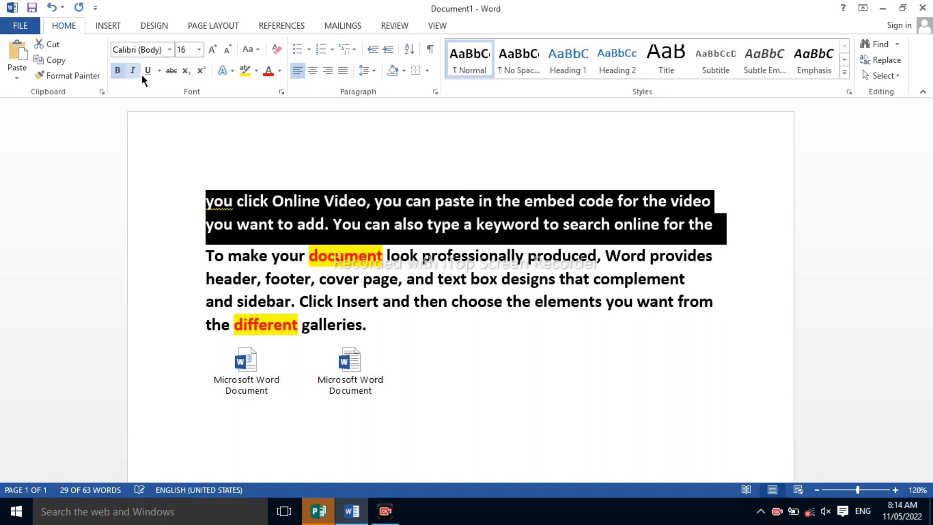
pyautogui.click(333, 221)
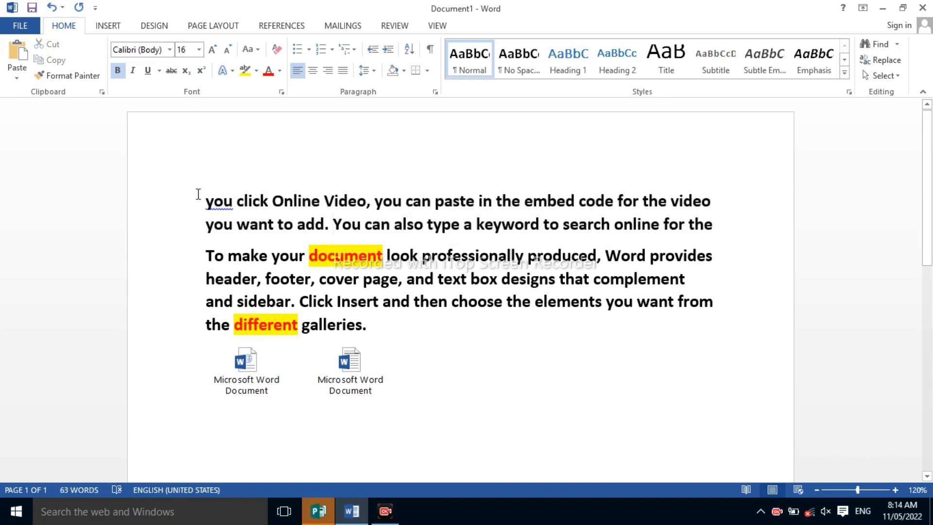
# Apply italic formatting to the first two lines, ending with "search online for the"
pyautogui.moveTo(199, 194); pyautogui.dragTo(707, 224)
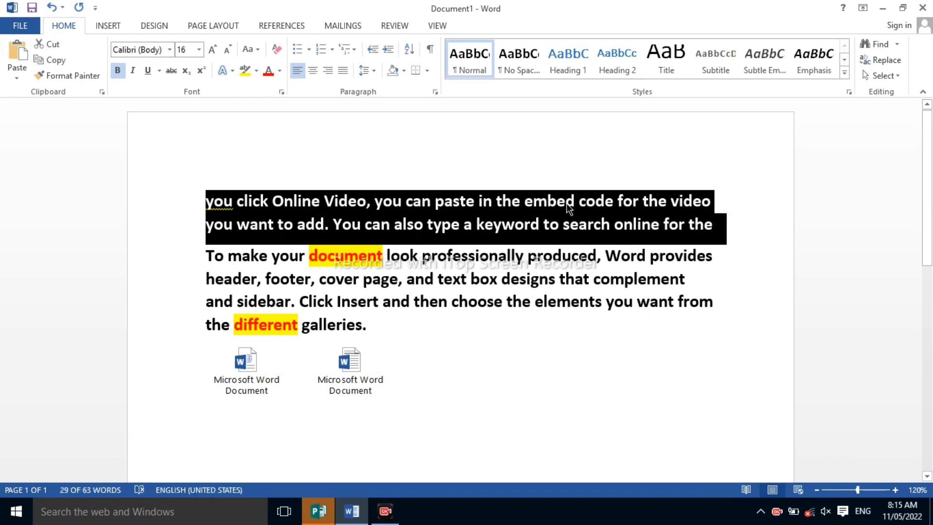
pyautogui.hotkey('ctrl', 'i')
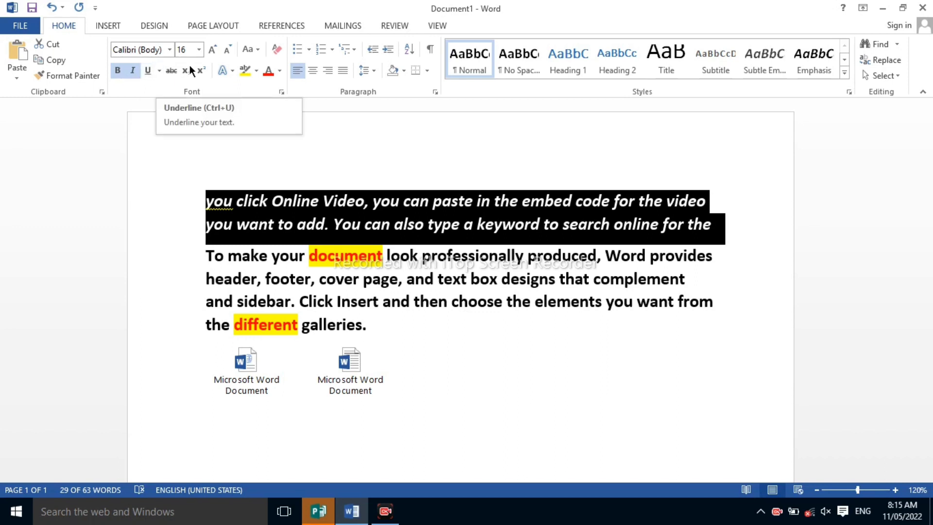
pyautogui.click(258, 153)
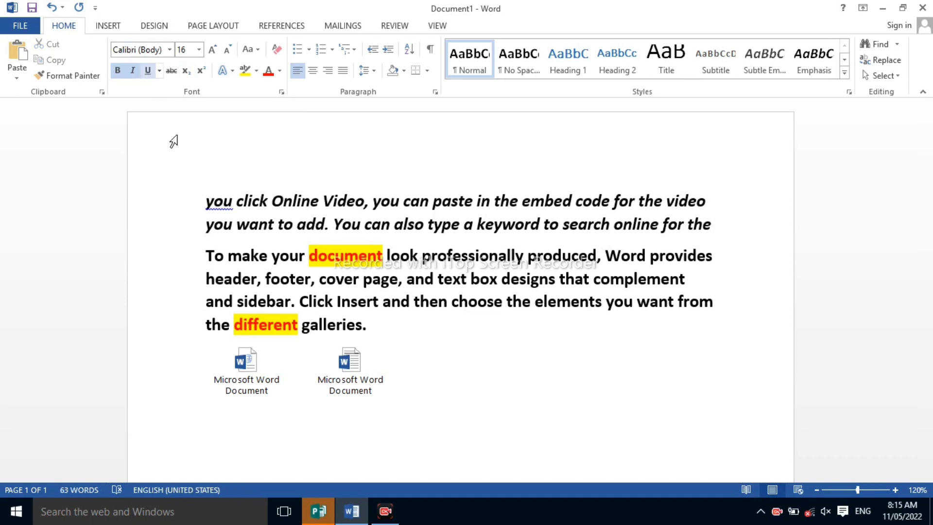
# Underline the first line, "you click Online Video, you can paste in the embed code for the video"
pyautogui.moveTo(206, 201); pyautogui.dragTo(709, 202)
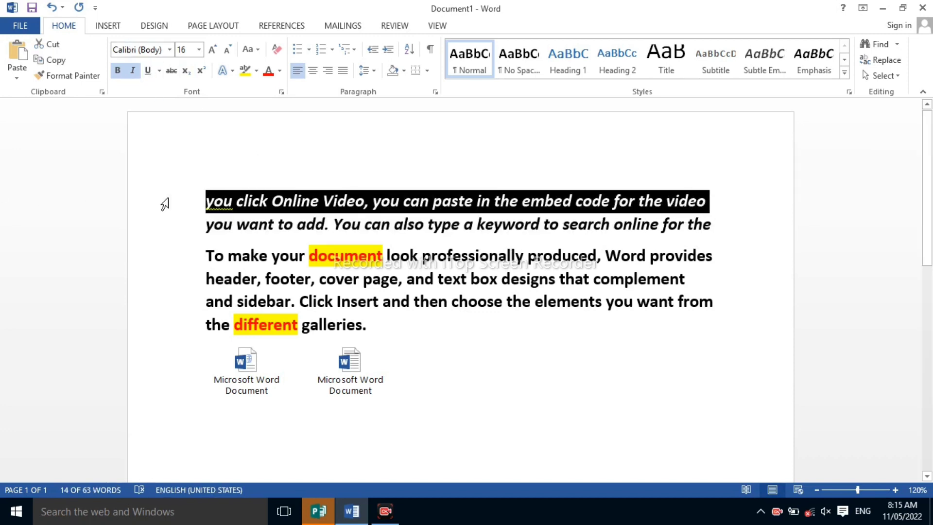
pyautogui.click(198, 206)
pyautogui.moveTo(206, 203); pyautogui.dragTo(696, 202)
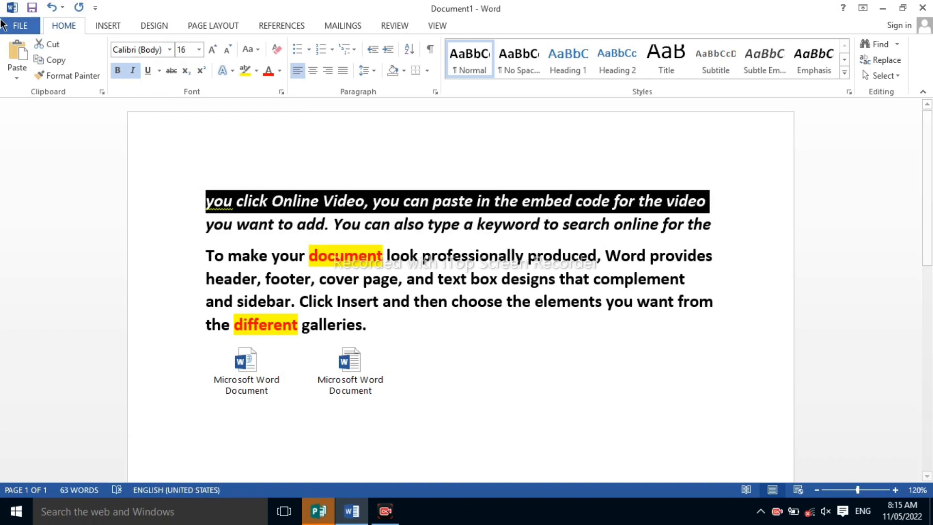
pyautogui.click(148, 74)
pyautogui.click(209, 193)
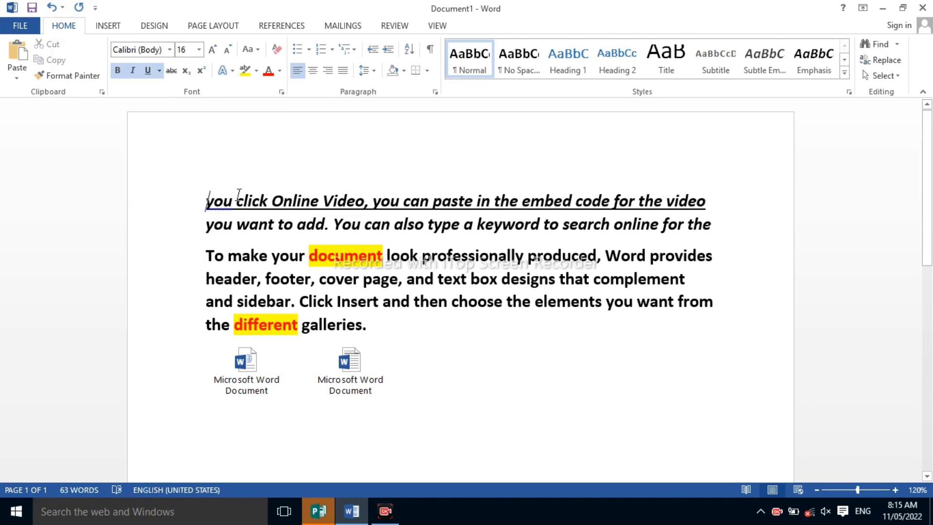
# Try to set the underline color of the first line to red without selecting its text
pyautogui.click(159, 71)
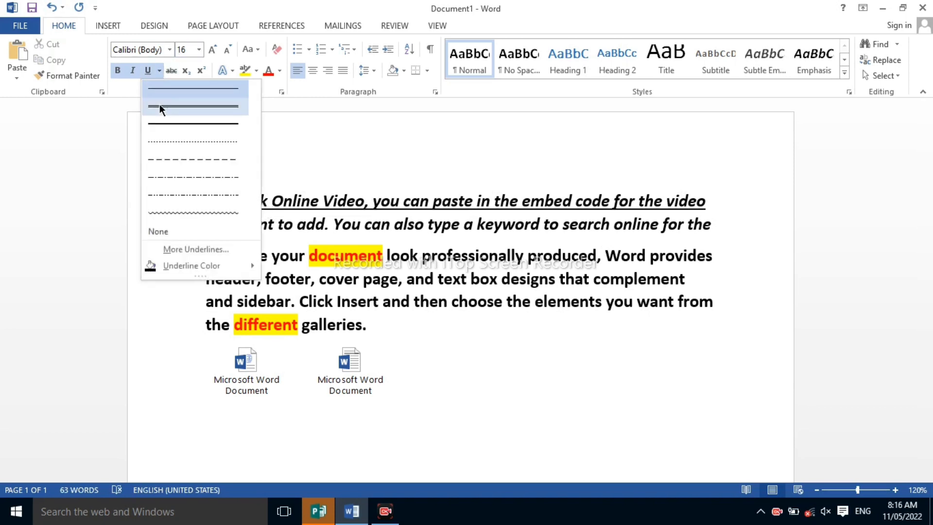
pyautogui.click(159, 74)
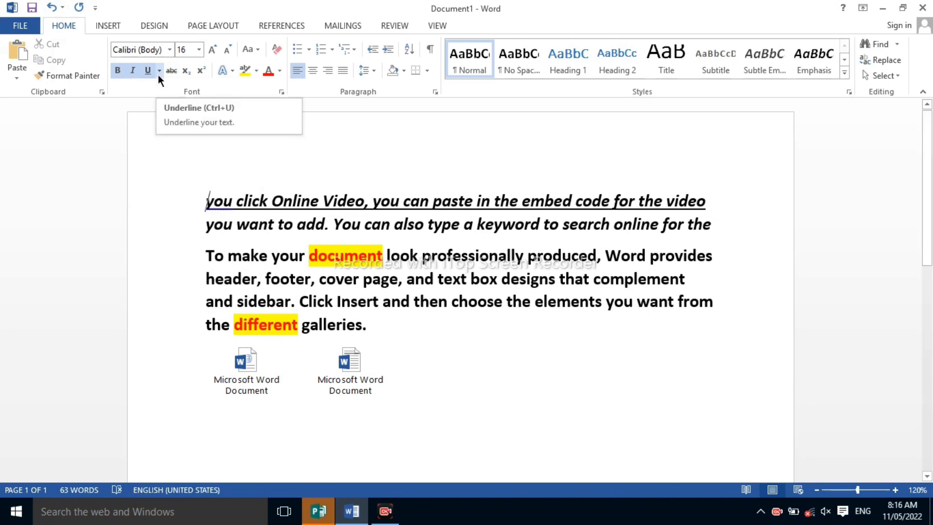
pyautogui.click(159, 74)
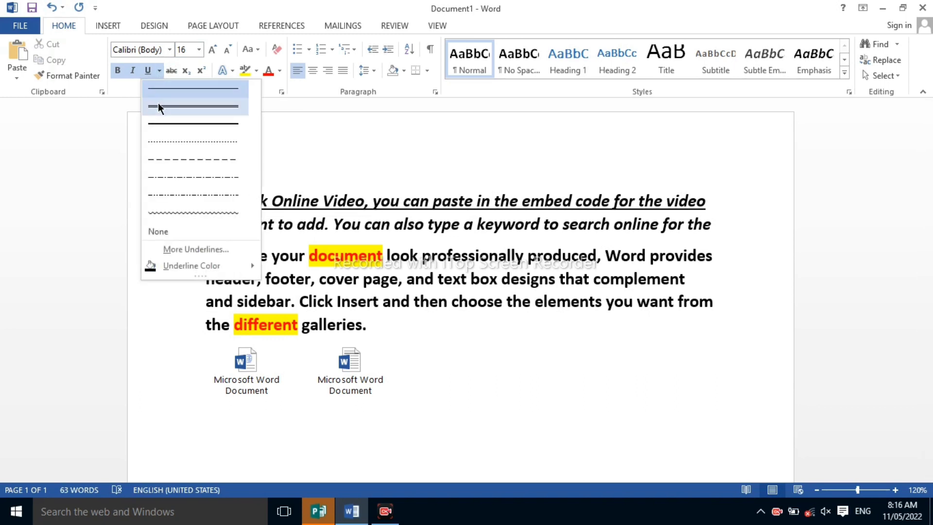
pyautogui.moveTo(170, 267)
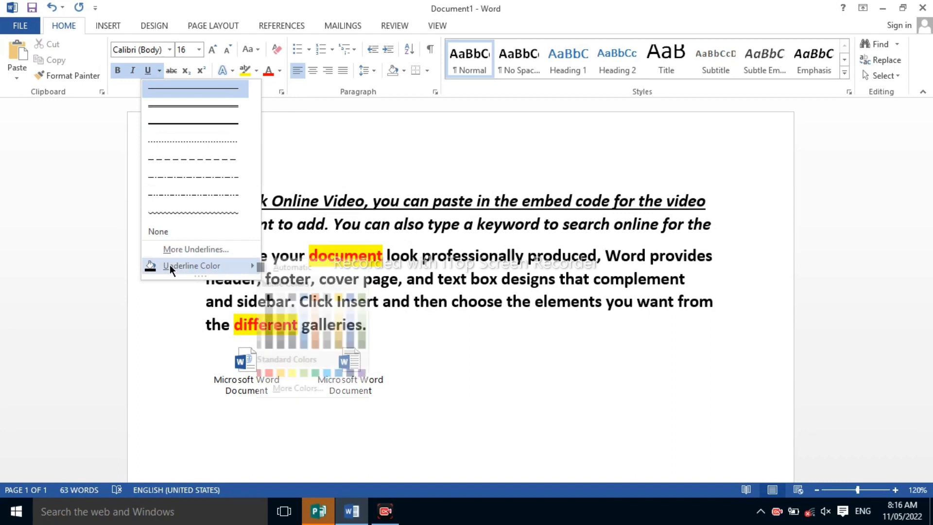
pyautogui.click(281, 371)
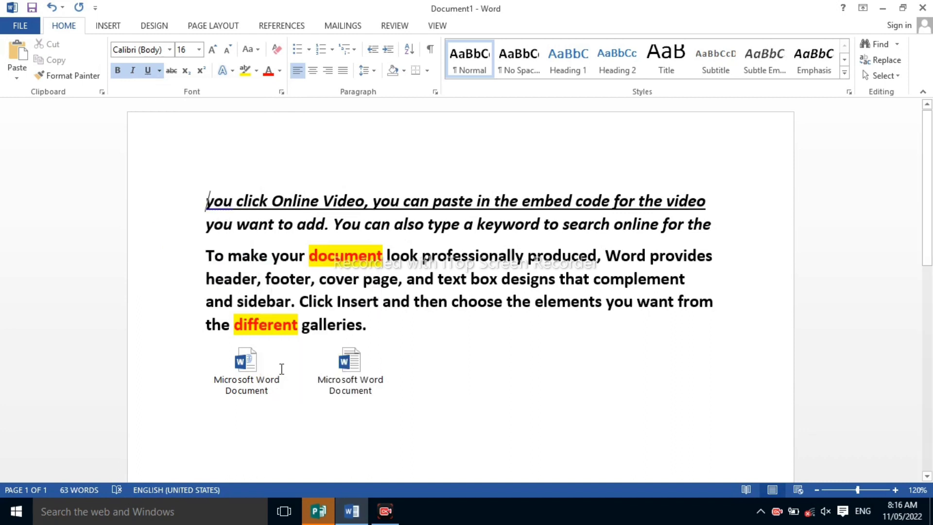
pyautogui.click(283, 200)
# Underline the words "To make your" at the start of the second paragraph and set the underline color to yellow
pyautogui.moveTo(199, 250); pyautogui.dragTo(309, 255)
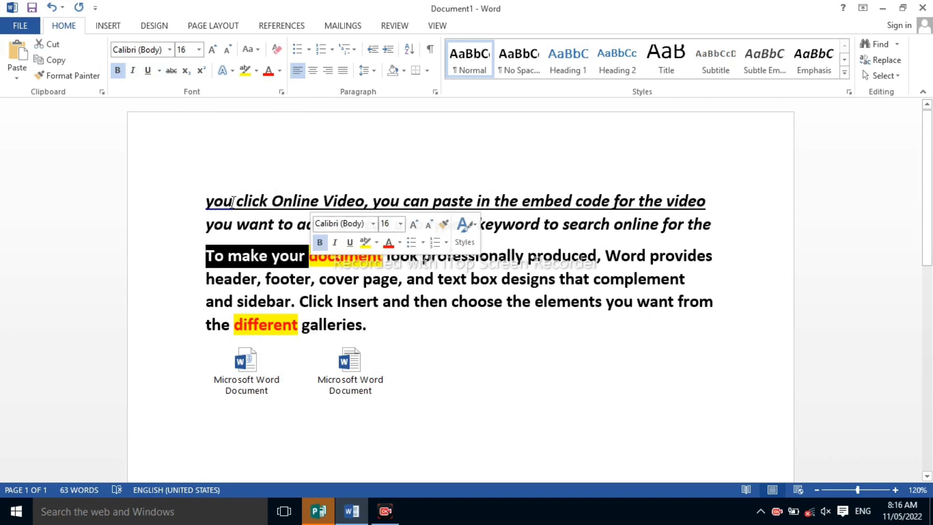
pyautogui.click(153, 70)
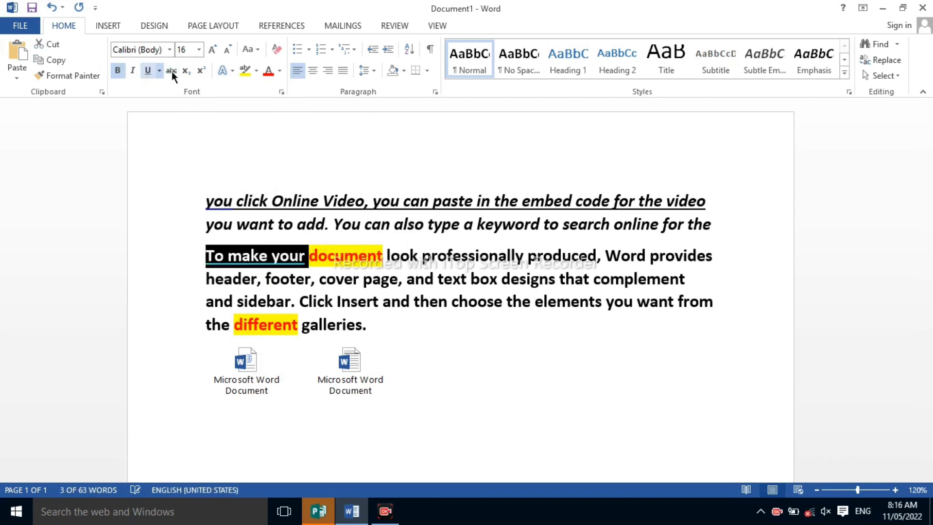
pyautogui.click(160, 71)
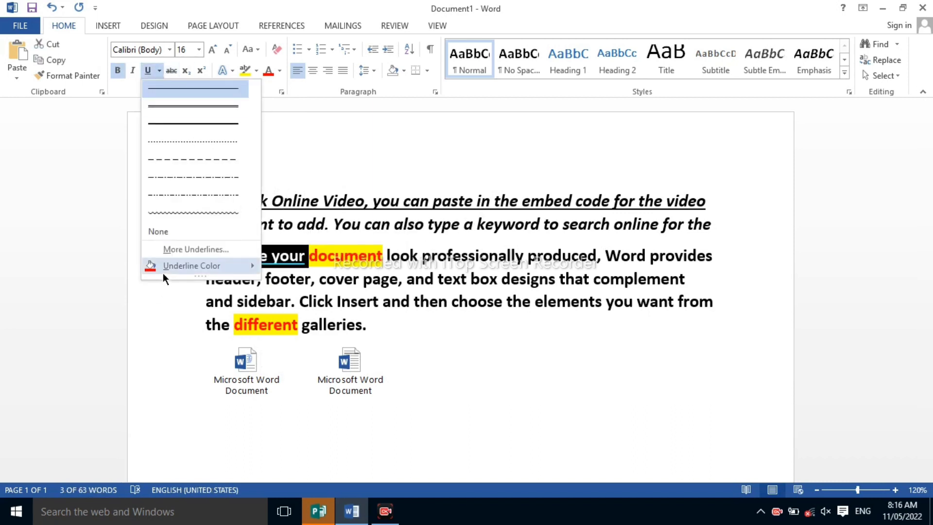
pyautogui.moveTo(164, 266)
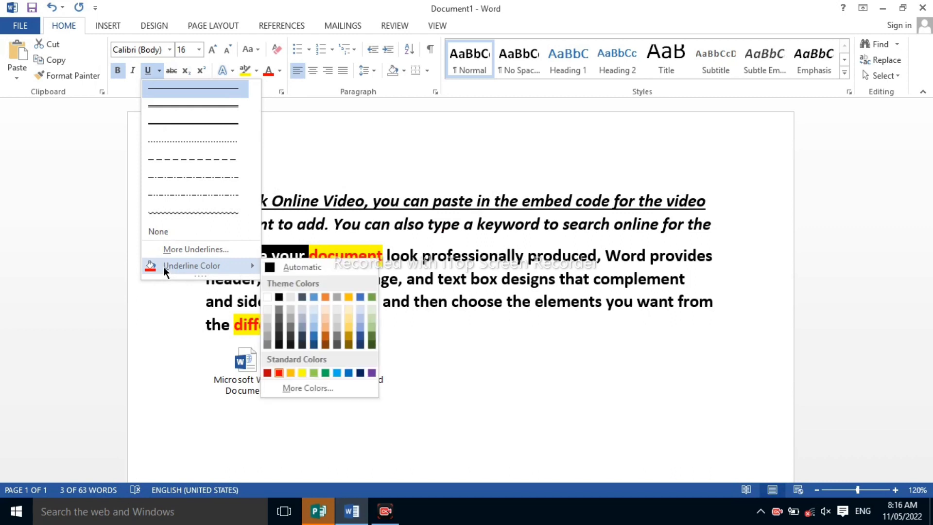
pyautogui.click(300, 374)
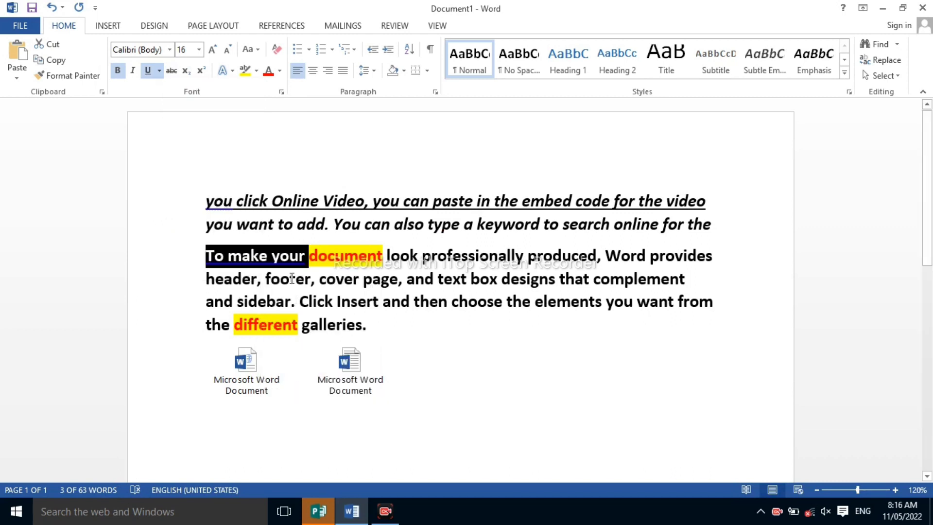
pyautogui.click(290, 278)
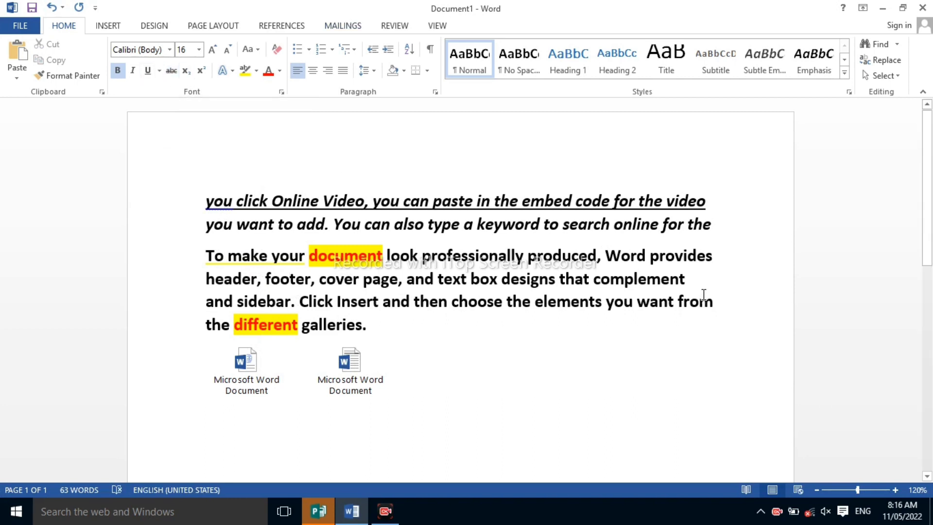
# Apply strikethrough to the words "text box designs that complement" in the second paragraph
pyautogui.moveTo(702, 288); pyautogui.dragTo(473, 281)
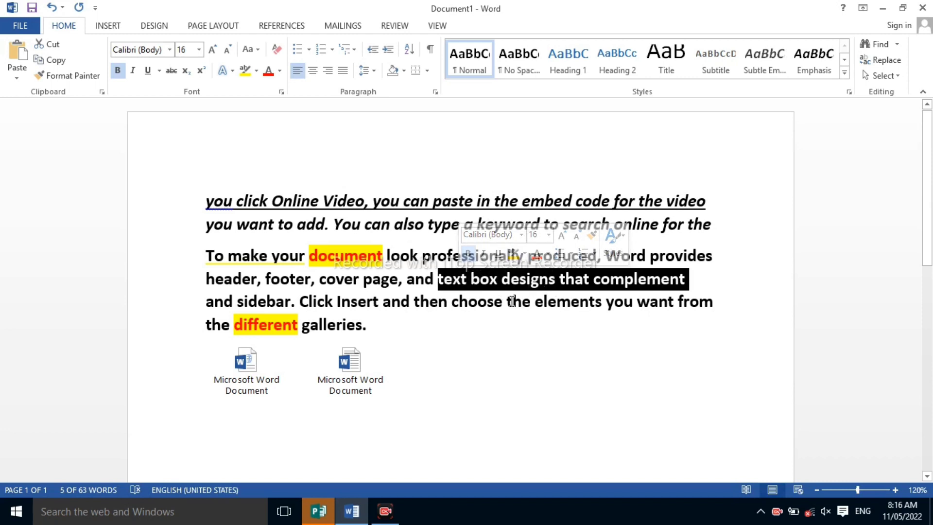
pyautogui.click(172, 70)
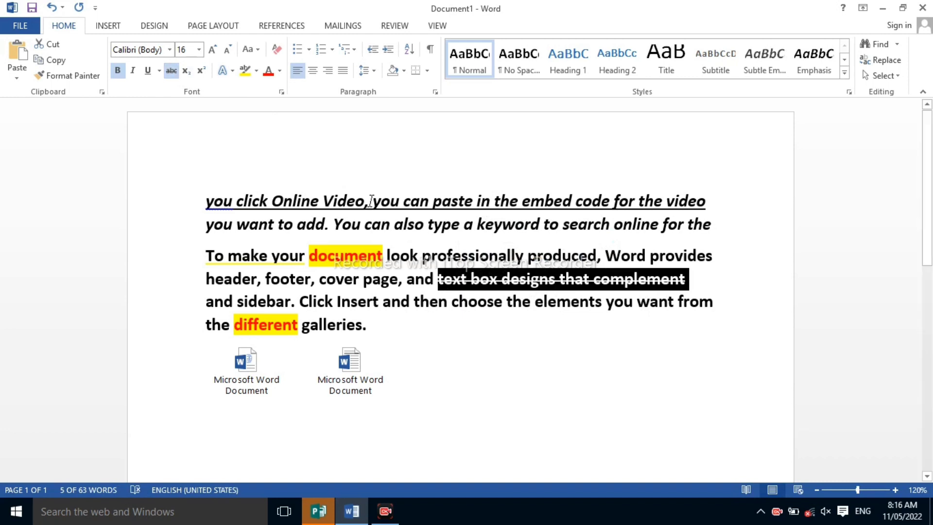
pyautogui.click(540, 313)
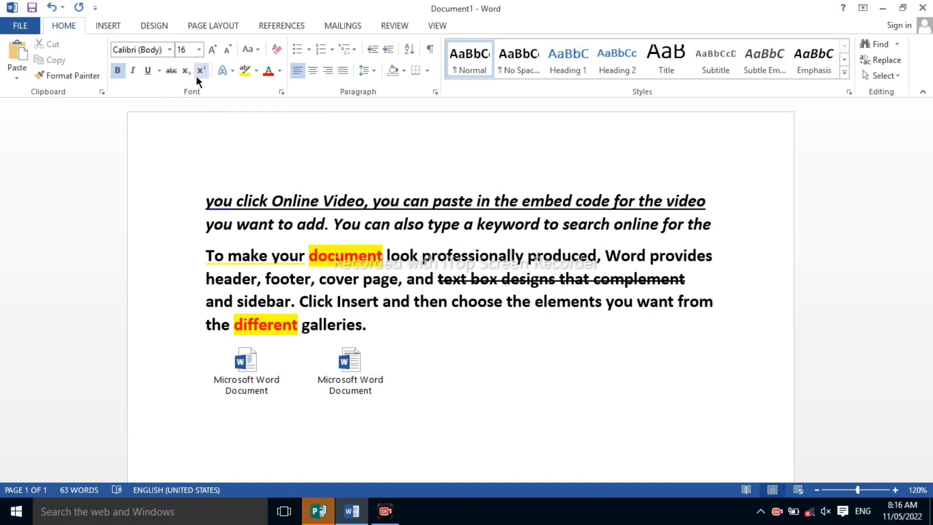
# Add a new line below the embedded document icons containing the text "X2"
pyautogui.click(488, 405)
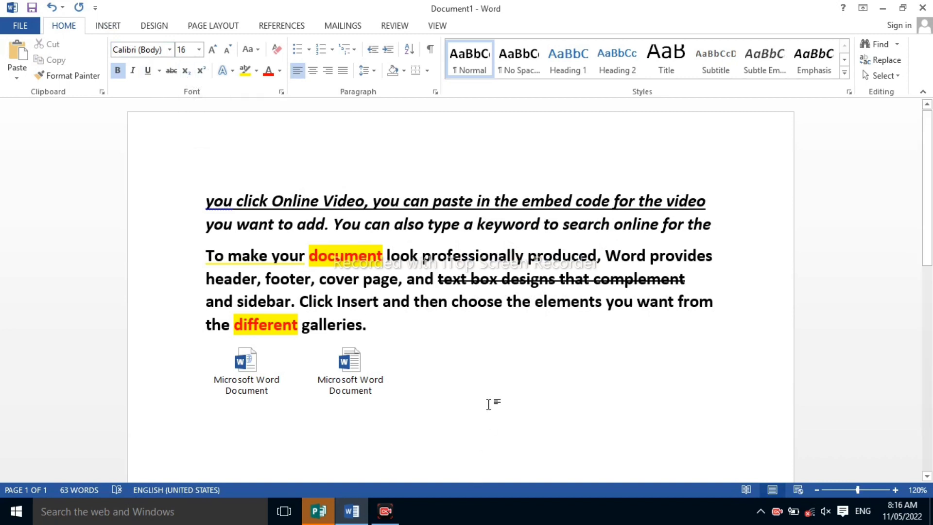
pyautogui.press('Return')
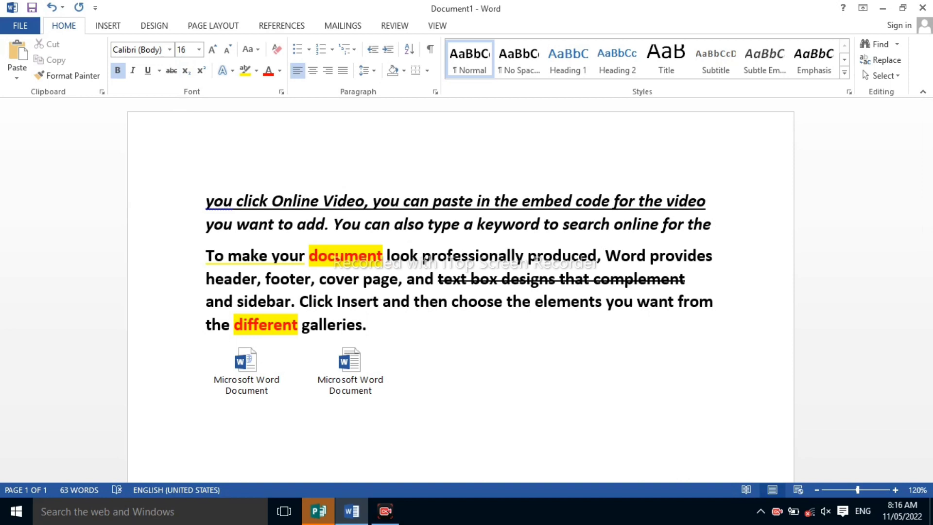
pyautogui.write('x')
pyautogui.press('BackSpace')
pyautogui.write('X2')
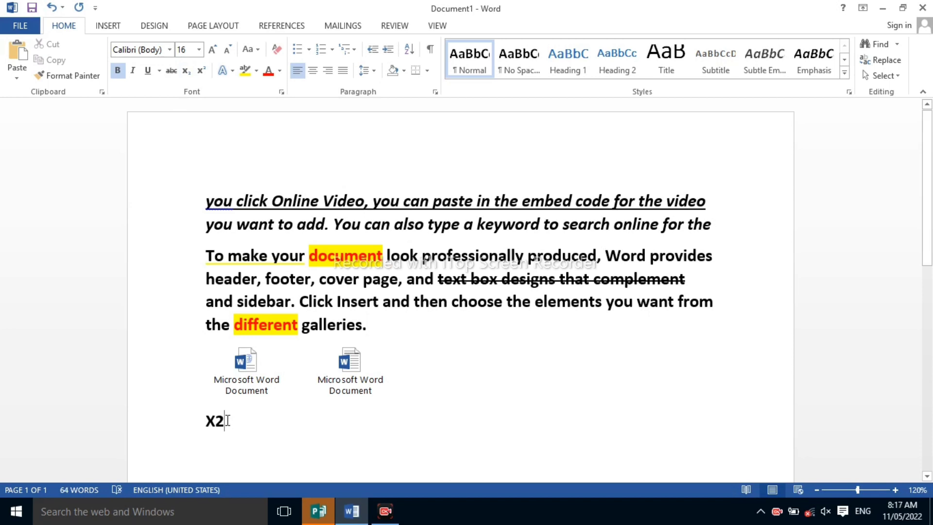
# Format the 2 in "X2" as subscript and switch it to superscript
pyautogui.moveTo(222, 419); pyautogui.dragTo(219, 418)
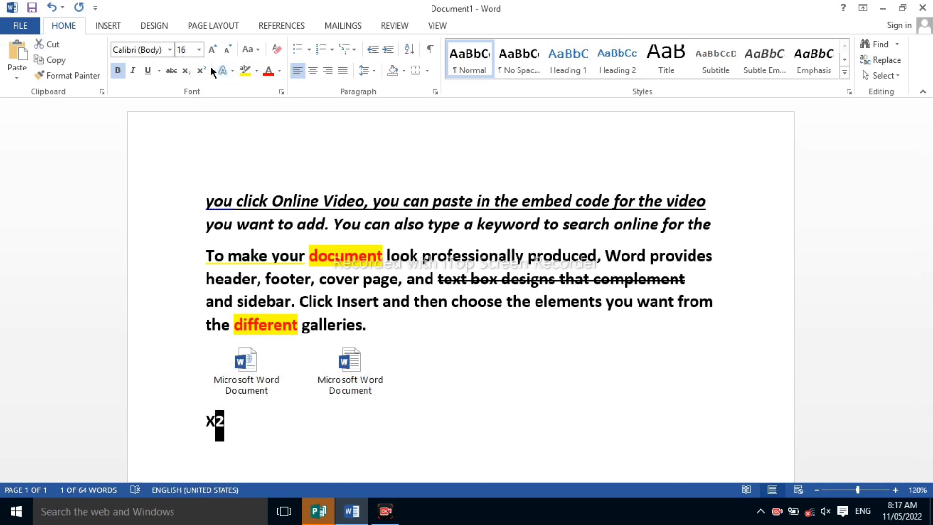
pyautogui.click(185, 71)
pyautogui.click(200, 72)
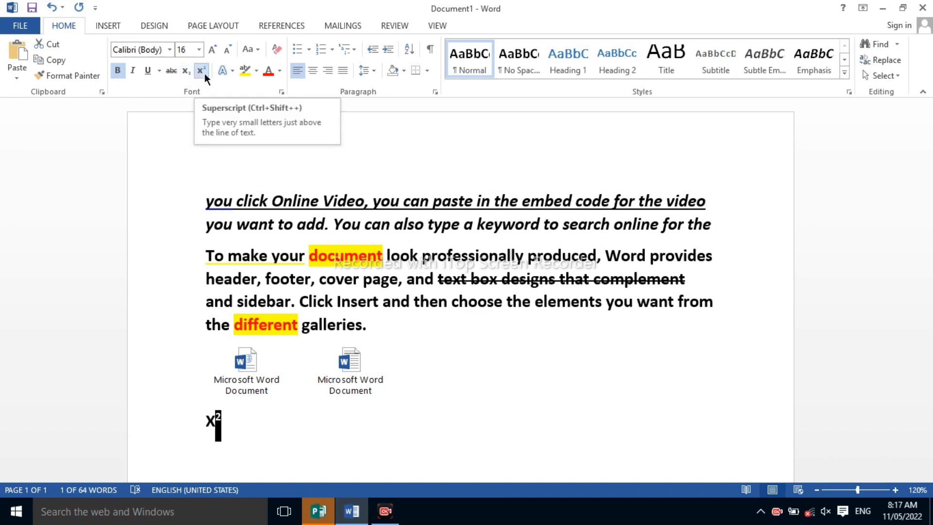
pyautogui.click(232, 76)
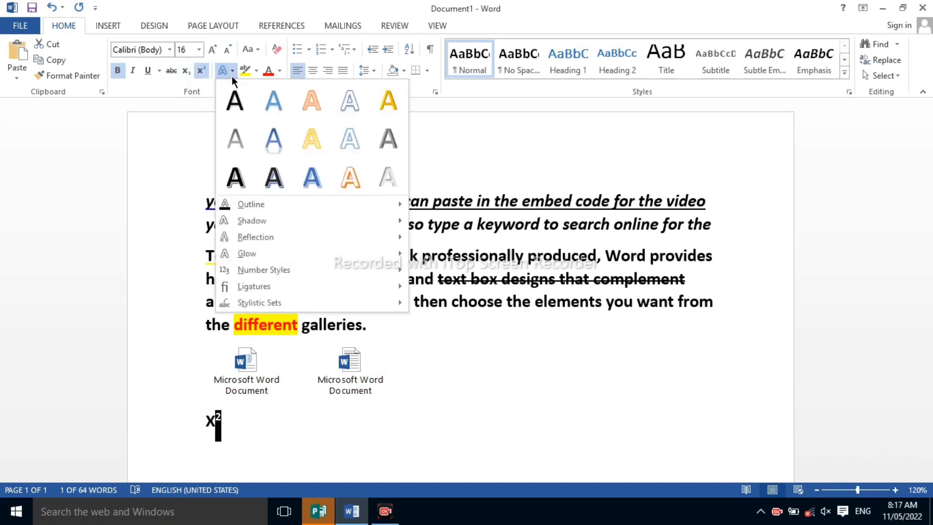
pyautogui.click(173, 142)
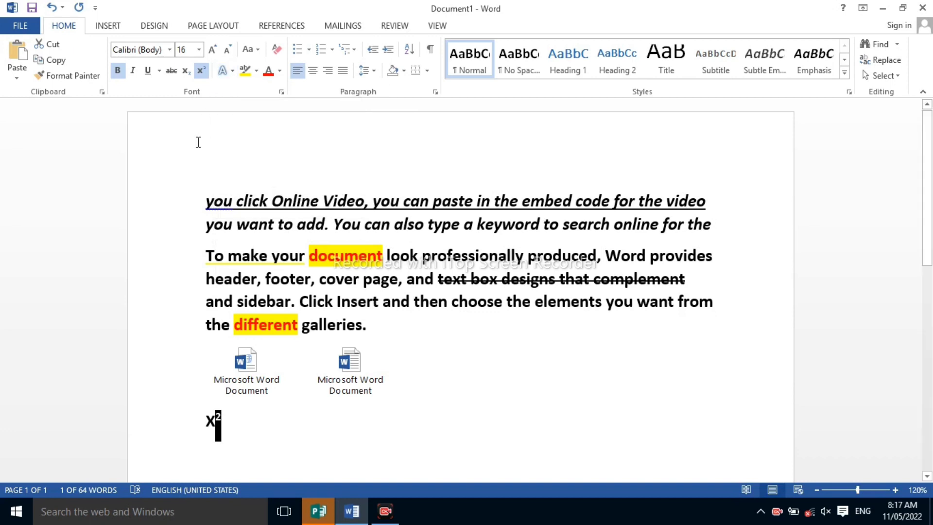
# Apply the blue text effect with reflection to both lines of the first paragraph, and browse the shadow and reflection options
pyautogui.click(207, 202)
pyautogui.moveTo(208, 201); pyautogui.dragTo(726, 229)
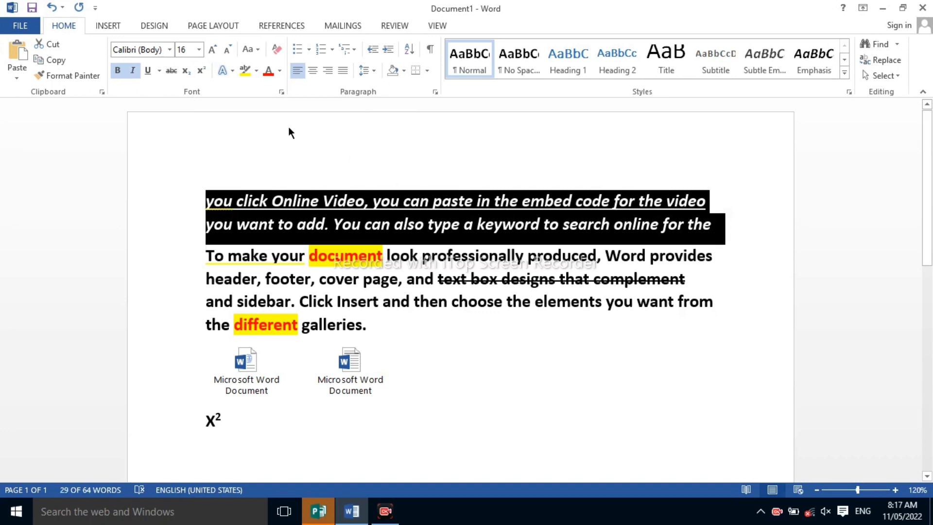
pyautogui.click(230, 73)
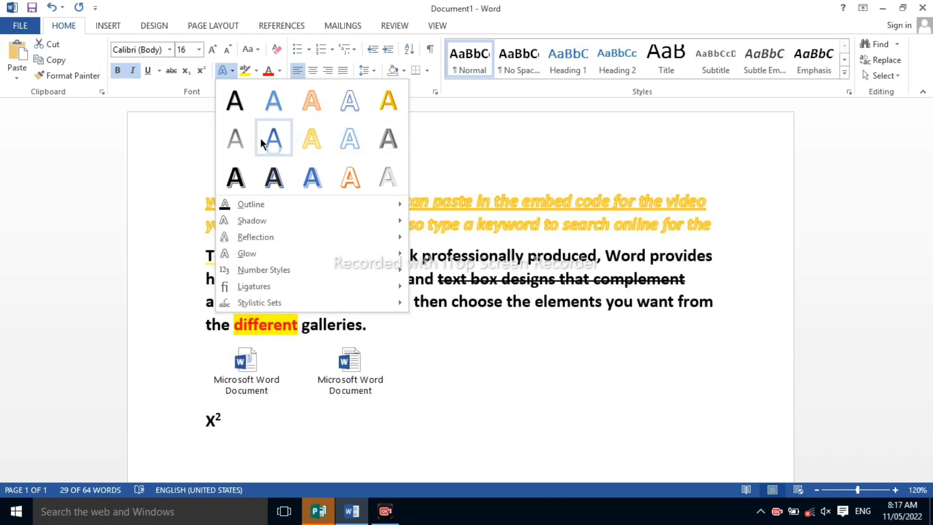
pyautogui.click(282, 141)
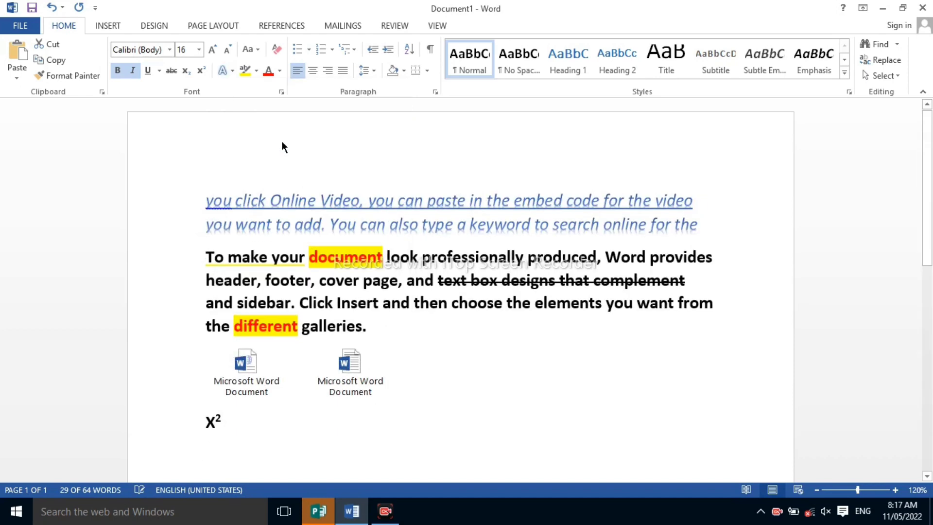
pyautogui.click(229, 69)
pyautogui.moveTo(261, 222)
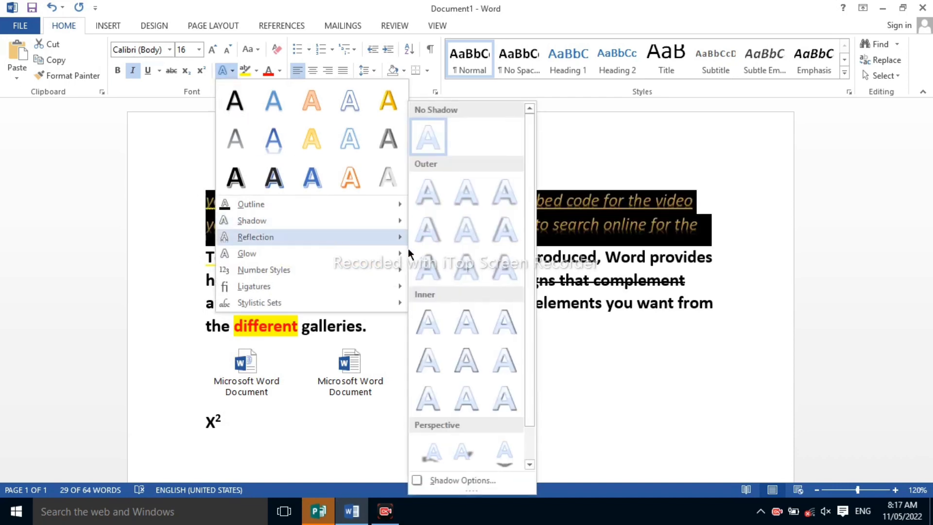
pyautogui.click(433, 336)
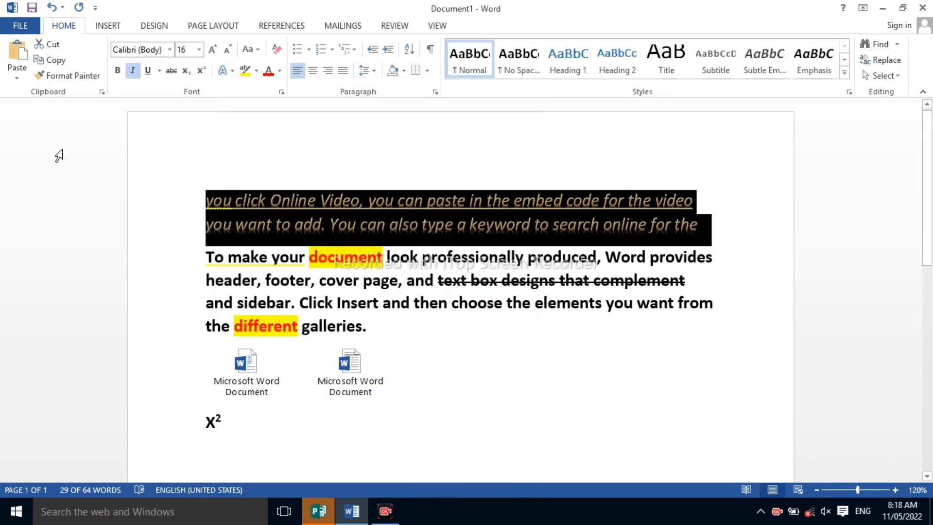
pyautogui.click(296, 218)
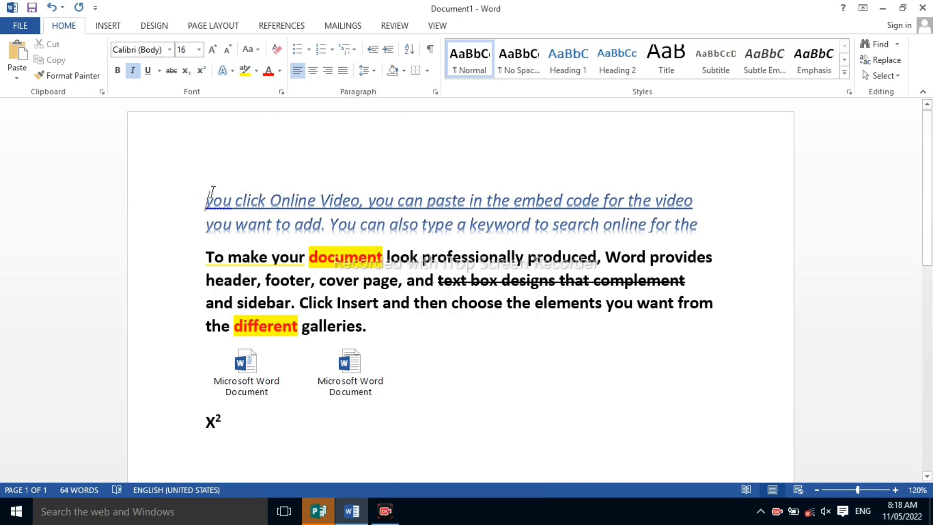
# Highlight the first line, from "you click Online Video" to "video", in pink
pyautogui.moveTo(206, 200); pyautogui.dragTo(695, 202)
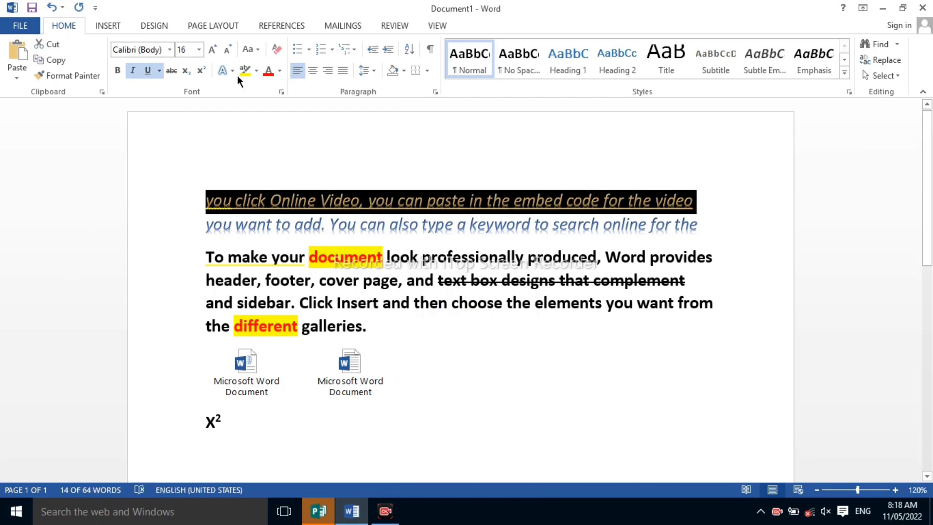
pyautogui.click(257, 72)
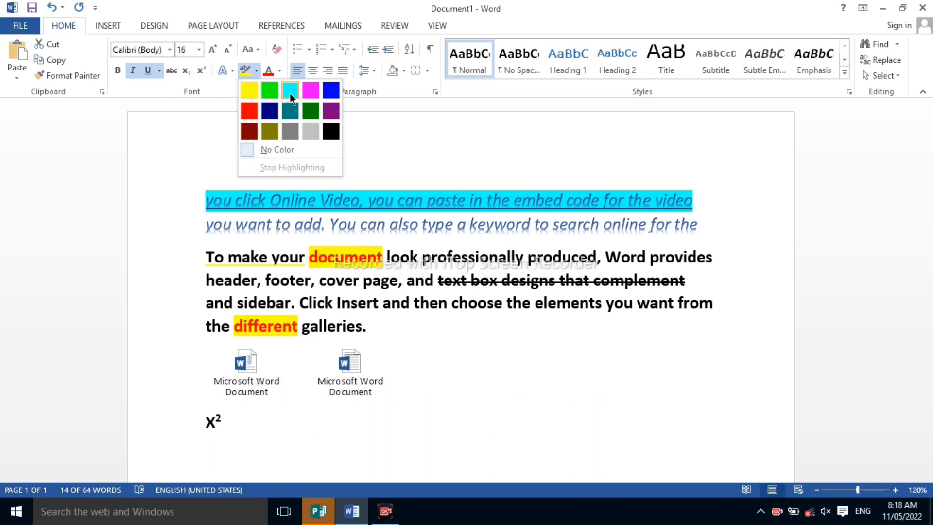
pyautogui.click(310, 90)
pyautogui.press('Right')
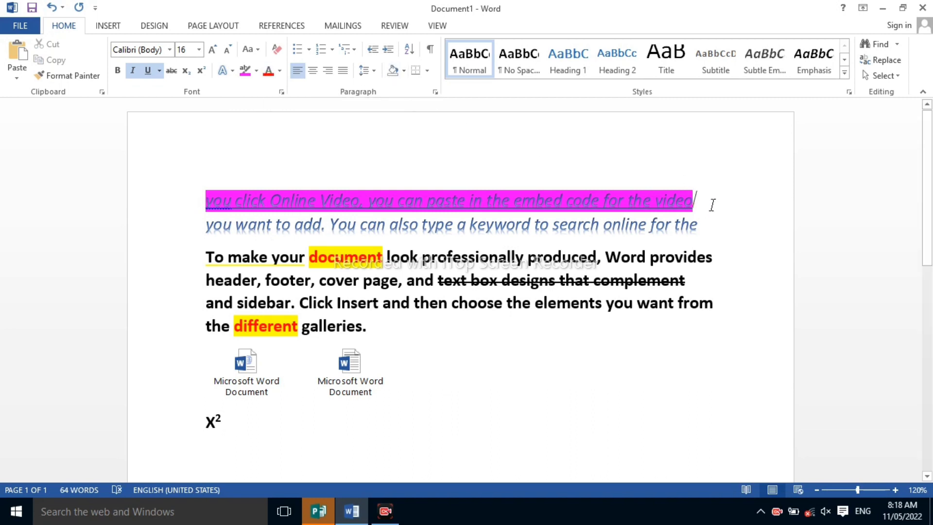
# Set the font color of the pink-highlighted first line to the standard purple
pyautogui.moveTo(652, 187); pyautogui.dragTo(196, 196)
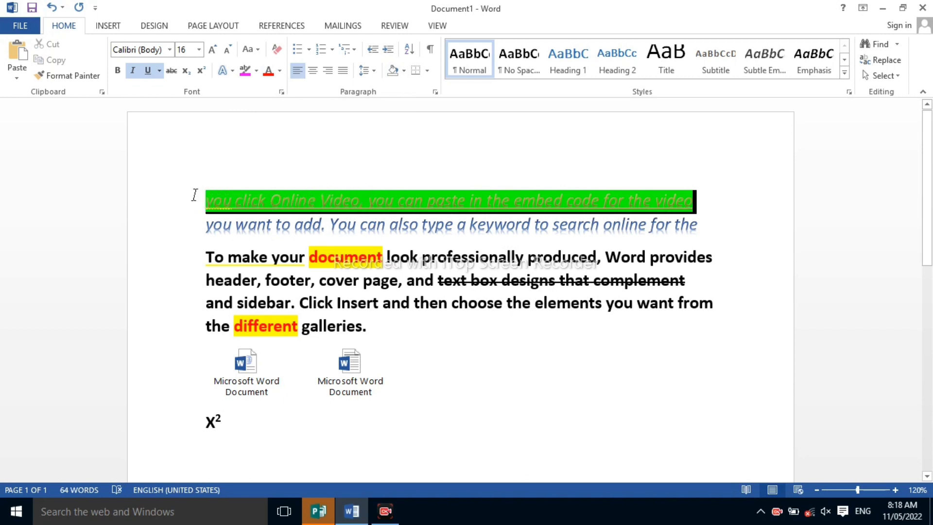
pyautogui.click(280, 71)
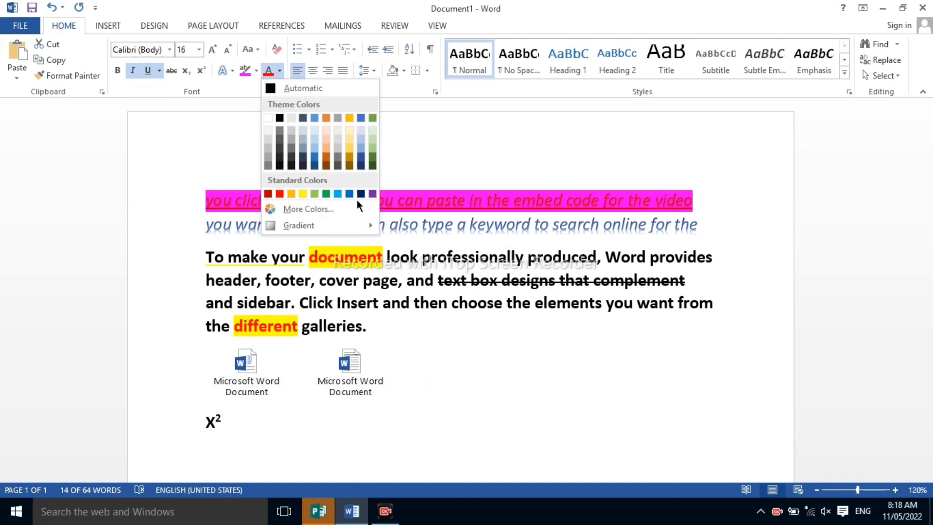
pyautogui.click(371, 193)
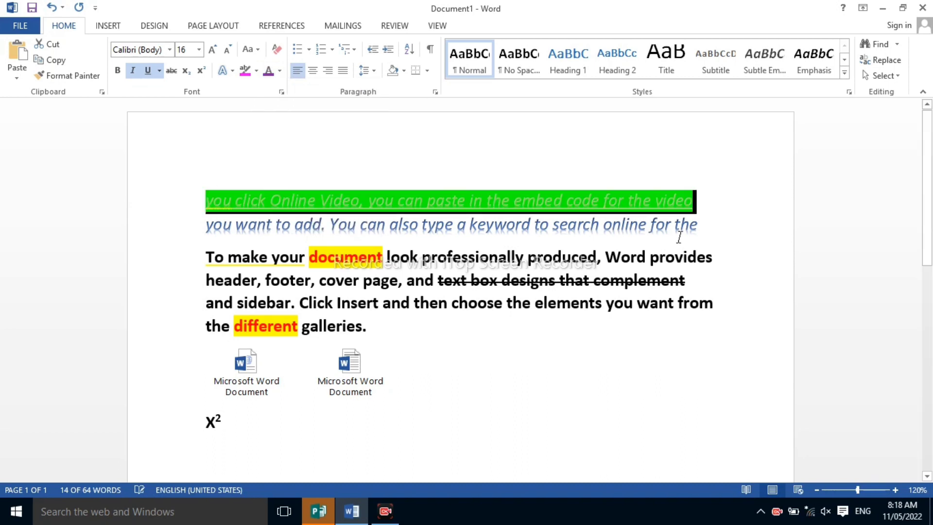
pyautogui.click(715, 204)
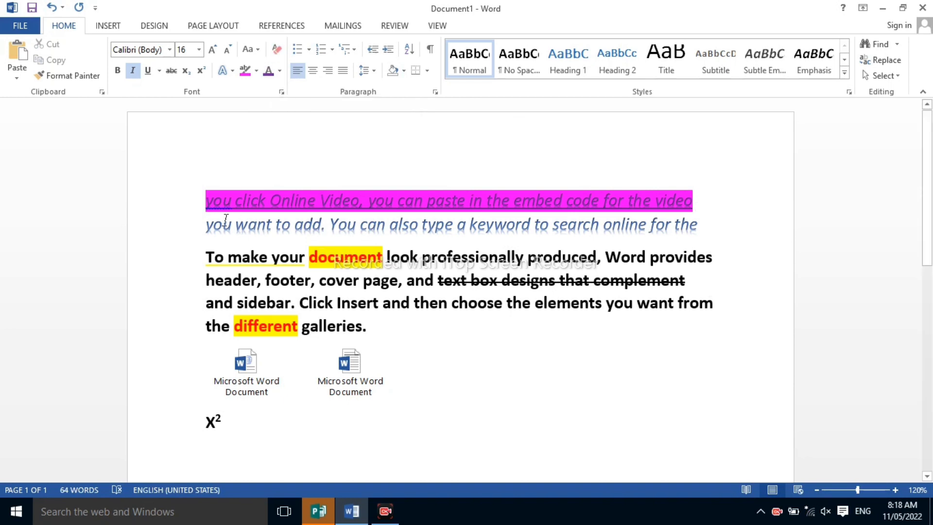
# Clear all formatting from the first line and from the word "document" in the second paragraph
pyautogui.moveTo(206, 200); pyautogui.dragTo(713, 197)
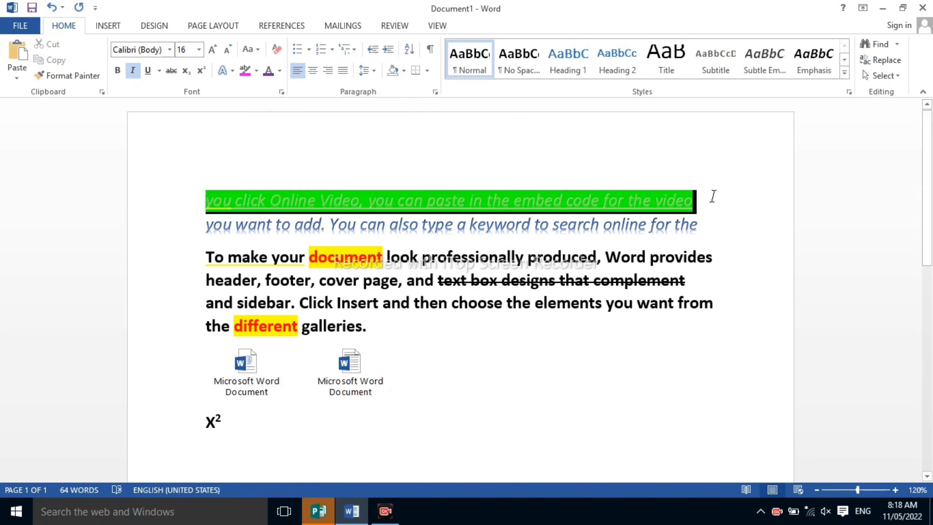
pyautogui.click(270, 47)
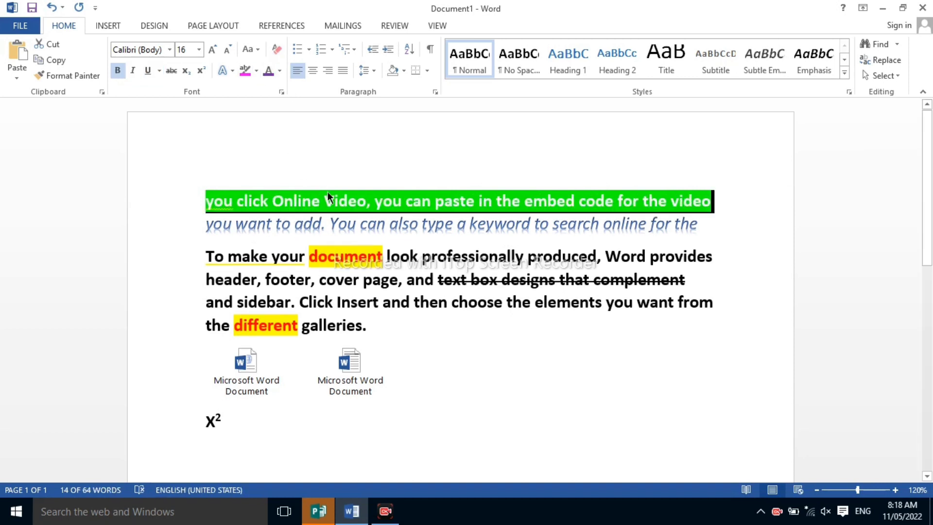
pyautogui.moveTo(309, 257); pyautogui.dragTo(383, 256)
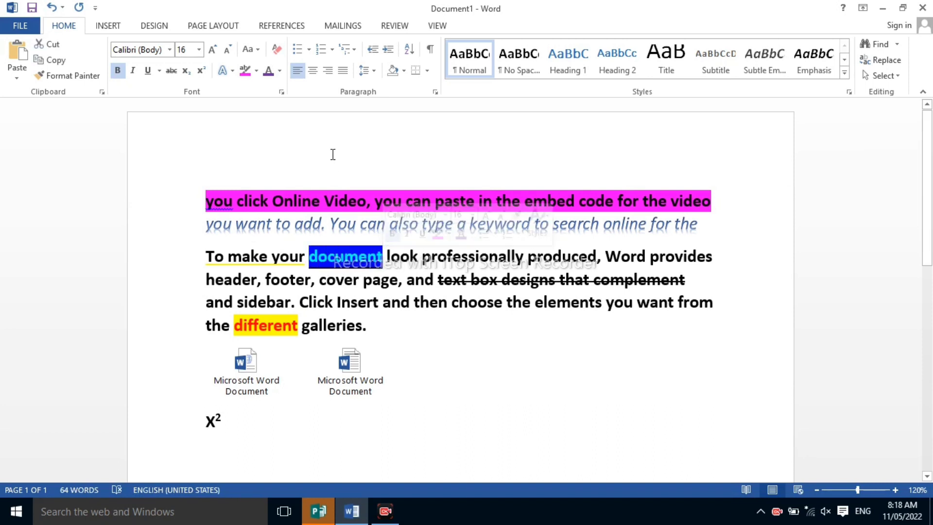
pyautogui.click(277, 49)
pyautogui.click(346, 260)
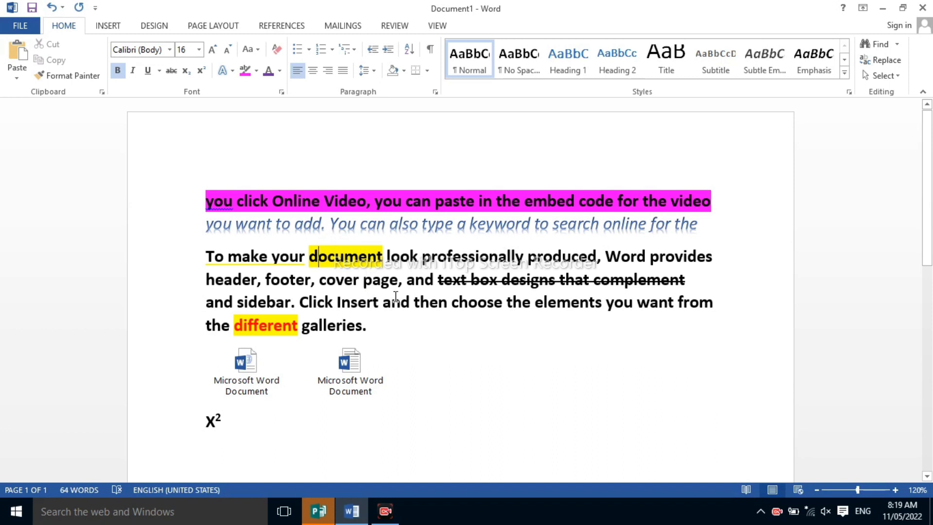
# Italicize and underline the words "the elements you want from" in the second paragraph, keeping them bold
pyautogui.moveTo(718, 301); pyautogui.dragTo(530, 311)
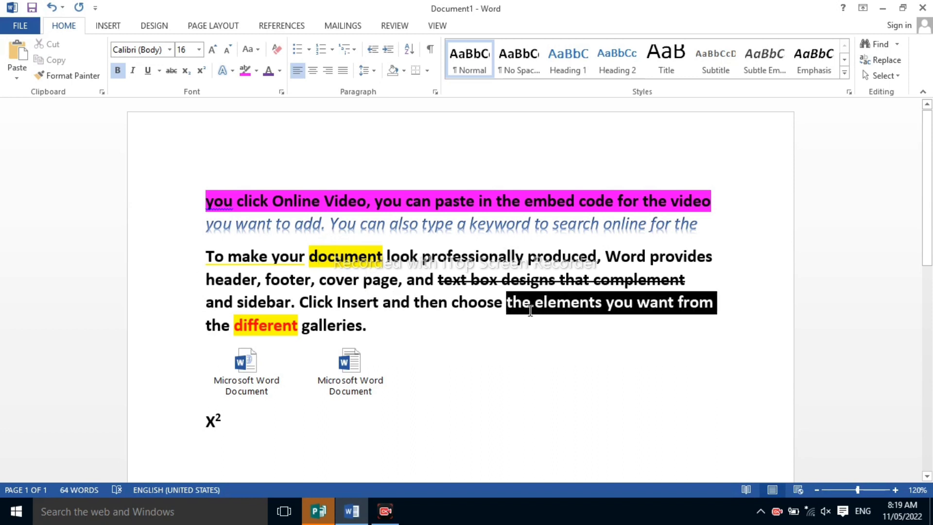
pyautogui.click(124, 71)
pyautogui.click(124, 71)
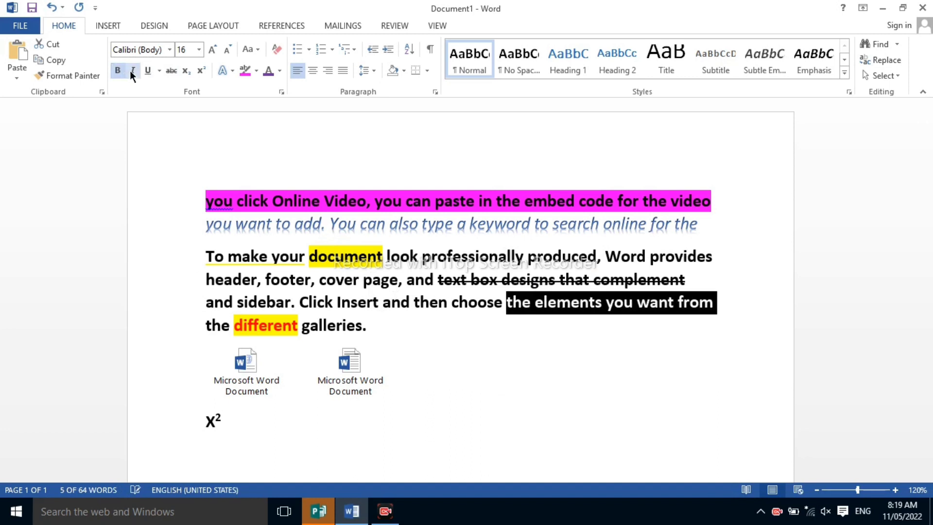
pyautogui.click(132, 71)
pyautogui.click(149, 71)
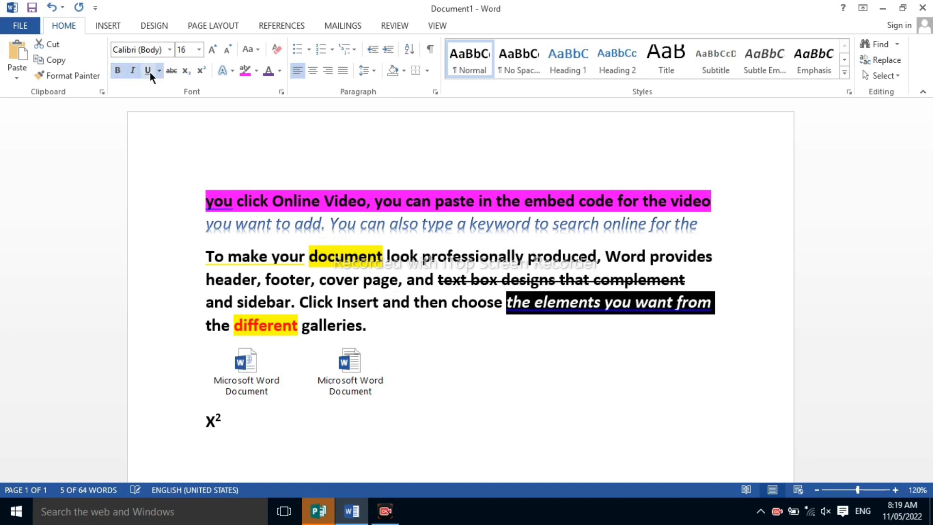
# Clear all formatting from the words "the elements you want from"
pyautogui.moveTo(730, 295); pyautogui.dragTo(522, 303)
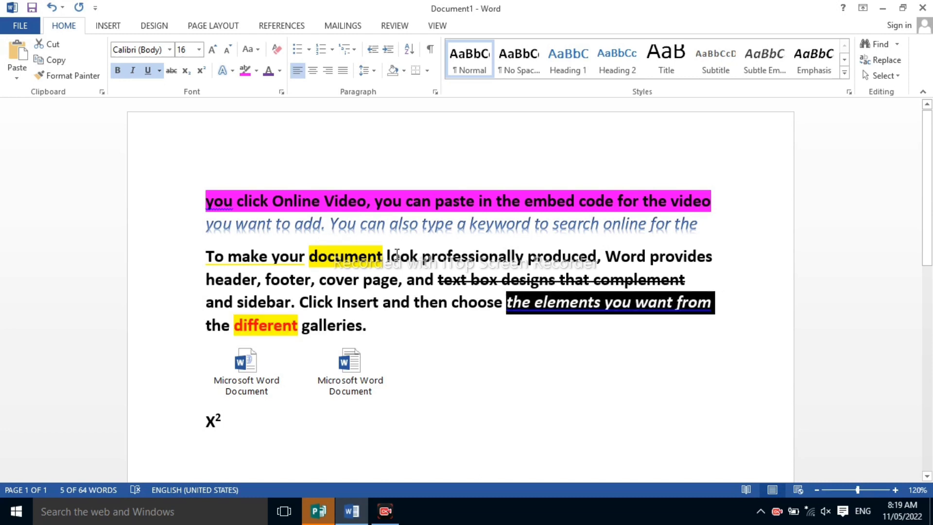
pyautogui.click(279, 48)
pyautogui.click(630, 325)
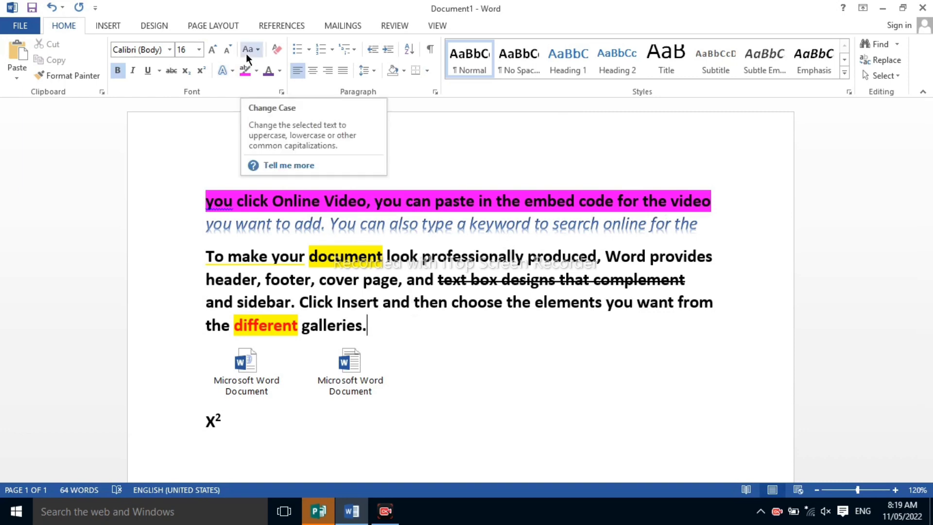
# Delete the "X2" text below the embedded document icons
pyautogui.click(470, 391)
pyautogui.scroll(-1, 471, 391)
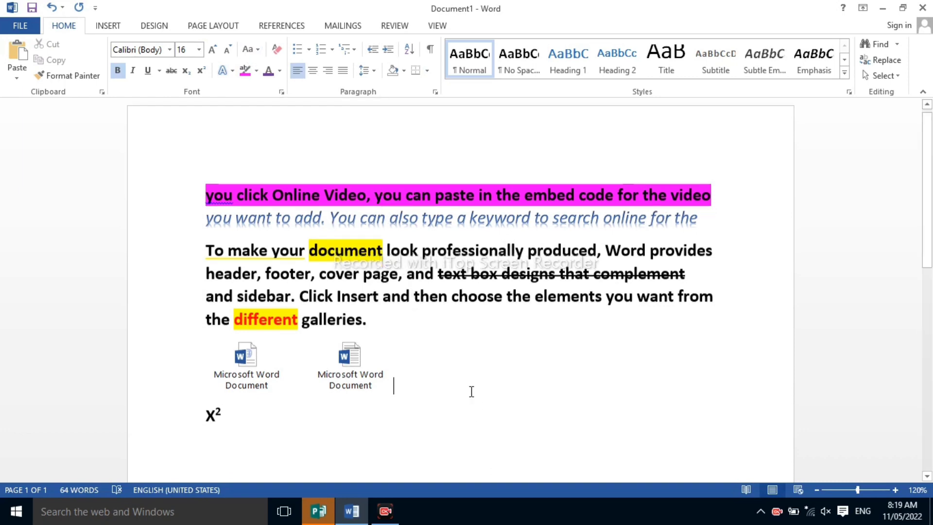
pyautogui.scroll(-3, 471, 391)
pyautogui.click(235, 273)
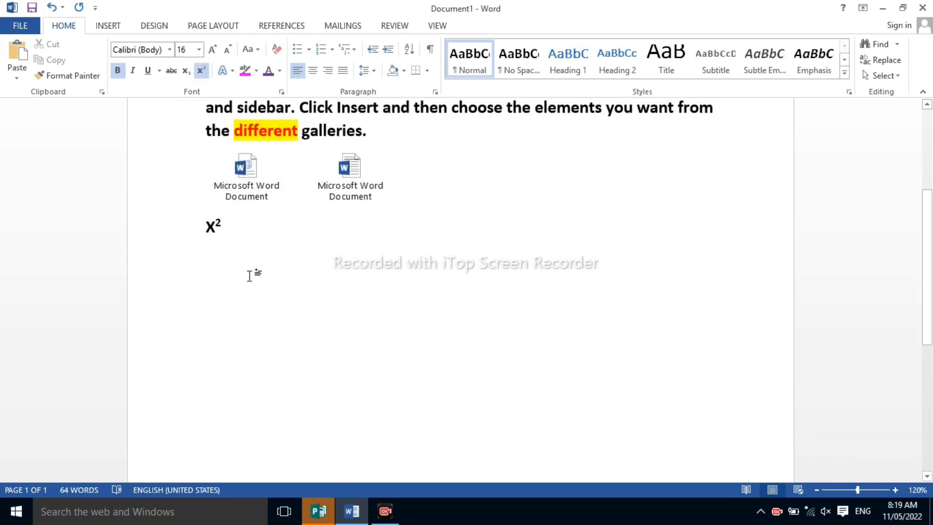
pyautogui.press('BackSpace')
pyautogui.press('BackSpace')
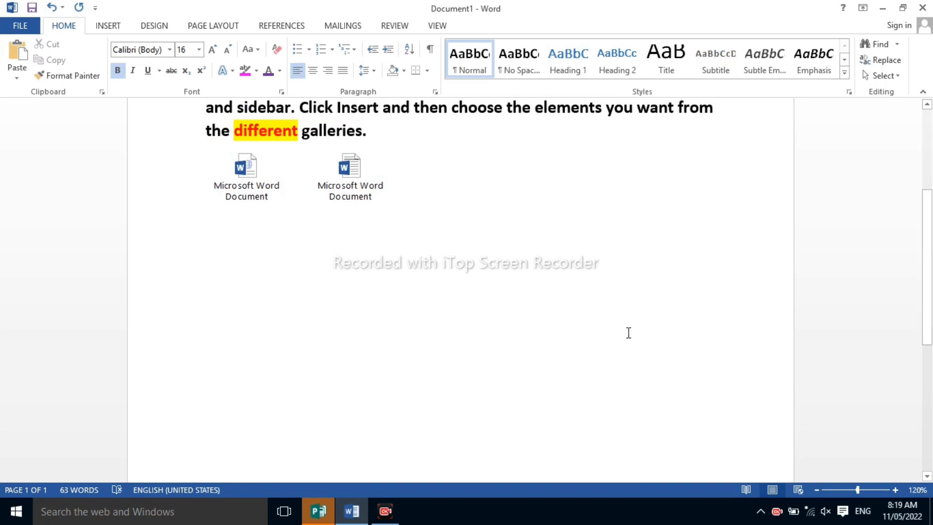
# Change the line starting "you want to add" to sentence case, and switch it to lowercase
pyautogui.scroll(3, 620, 328)
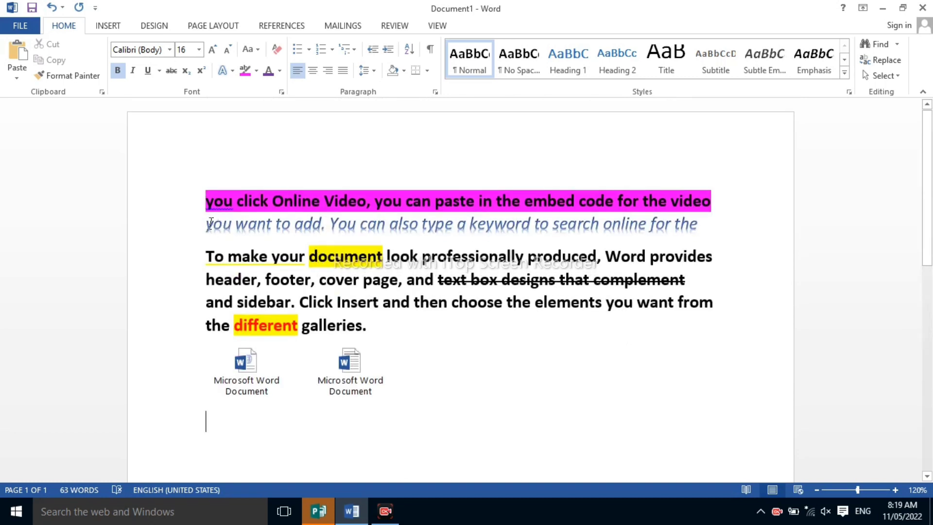
pyautogui.moveTo(225, 223); pyautogui.dragTo(712, 222)
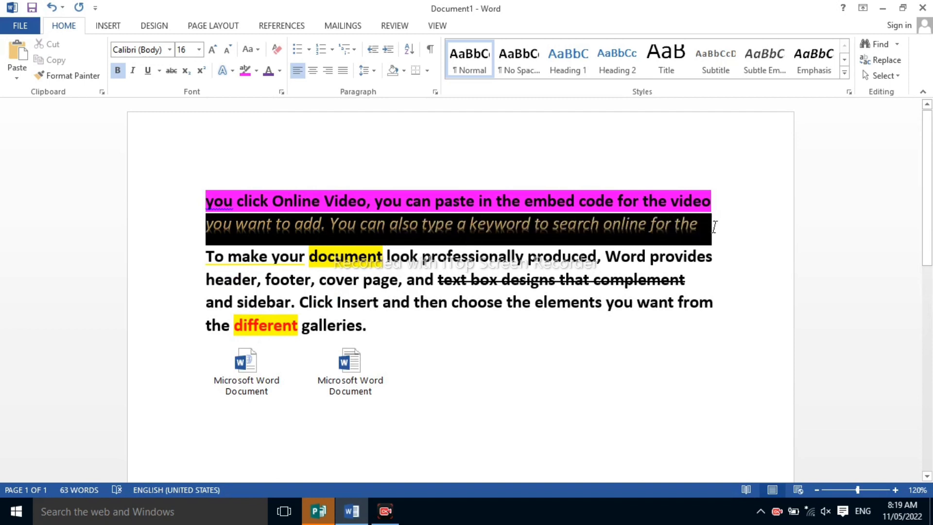
pyautogui.click(257, 48)
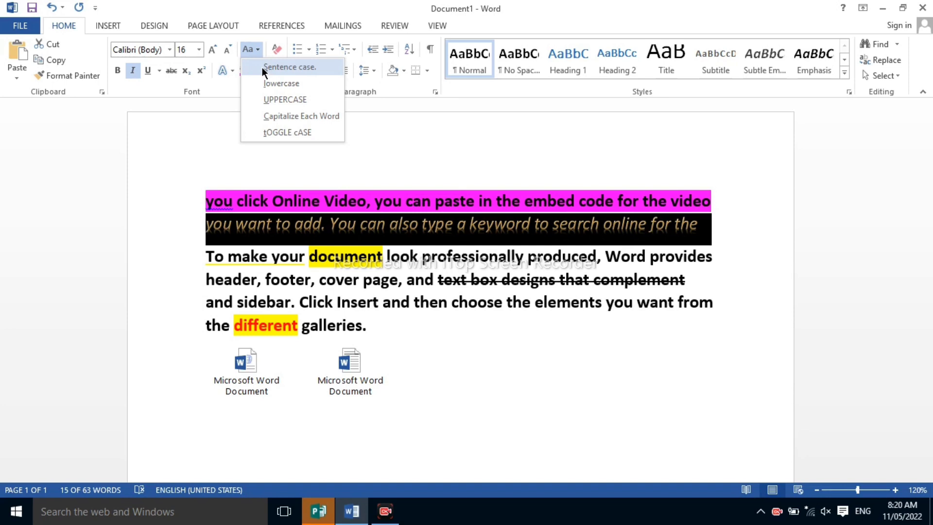
pyautogui.click(262, 68)
pyautogui.click(260, 45)
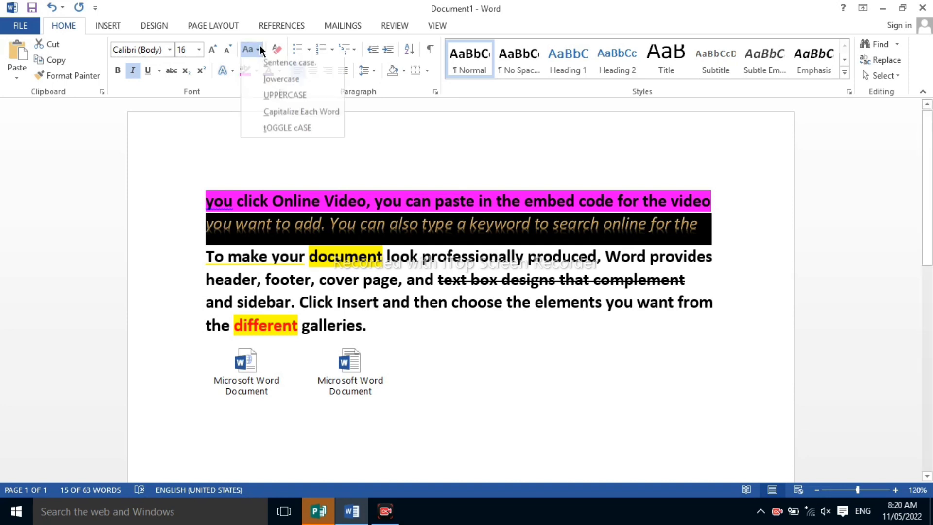
pyautogui.click(267, 83)
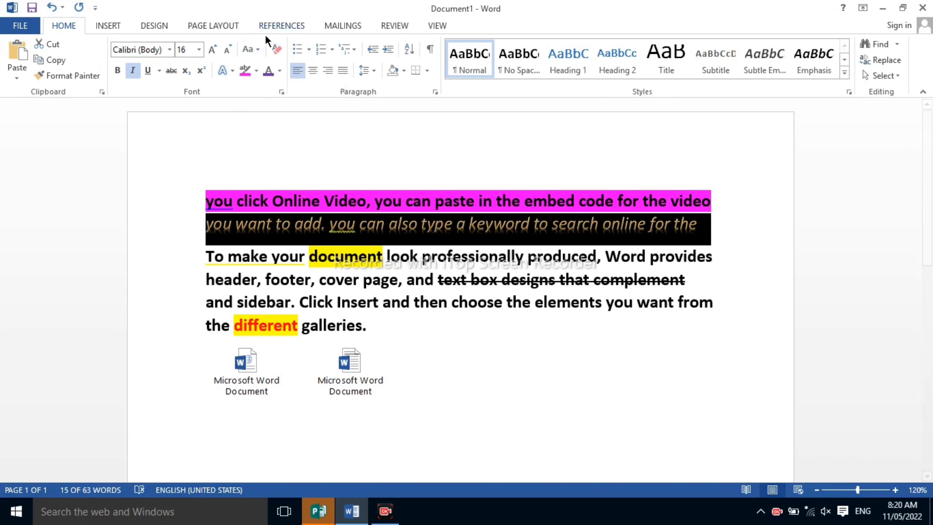
# Change the selected line starting "you want to add" to uppercase
pyautogui.click(258, 49)
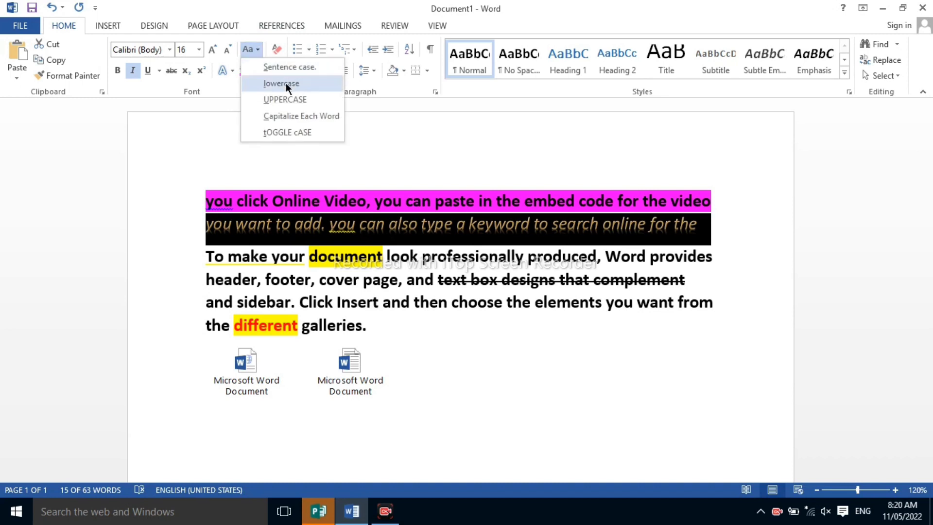
pyautogui.click(286, 98)
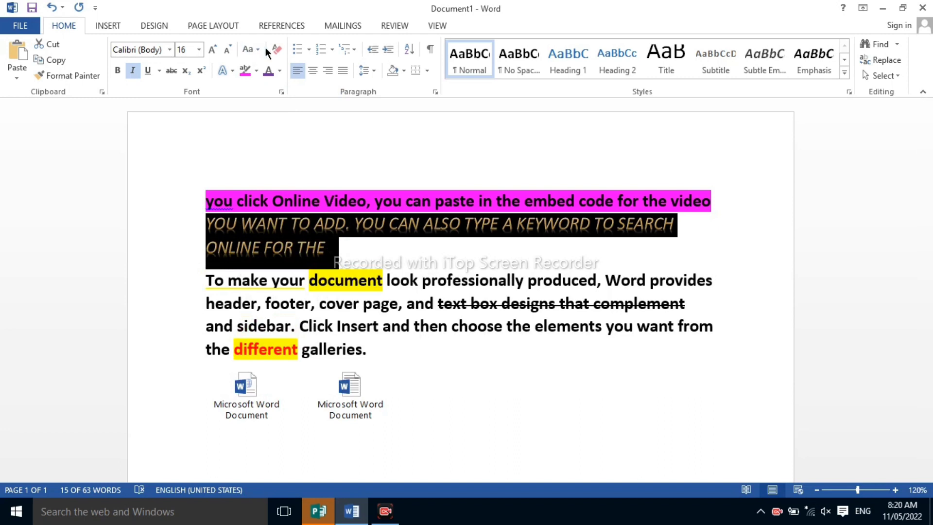
# Capitalize each word of the line starting "you want to add", and toggle its case
pyautogui.click(252, 42)
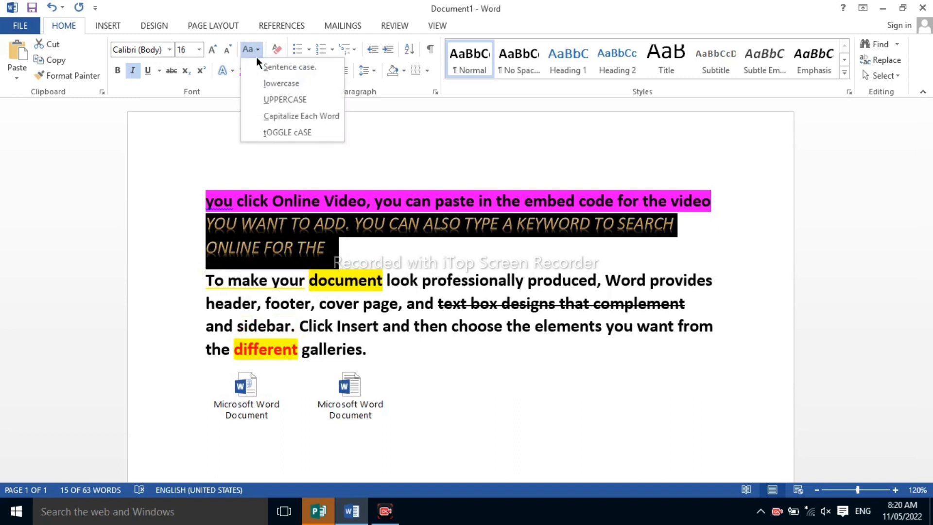
pyautogui.click(258, 121)
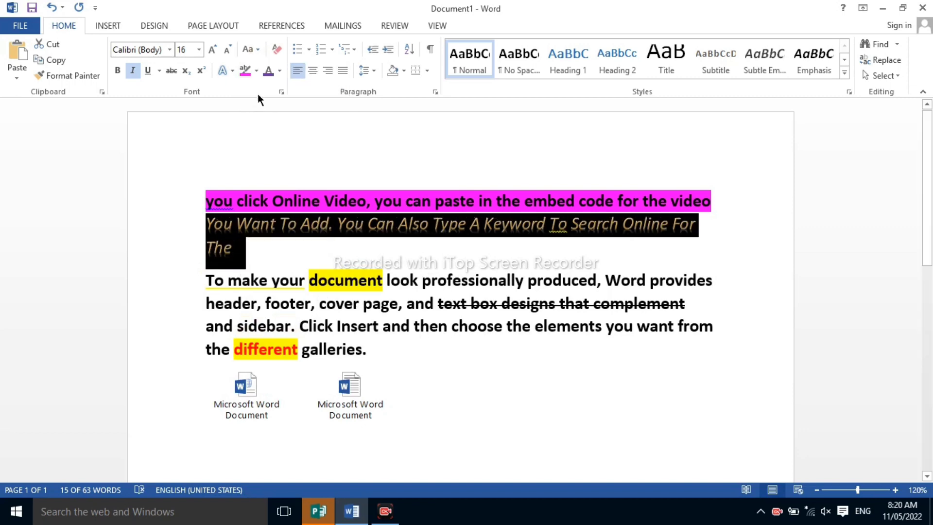
pyautogui.click(256, 44)
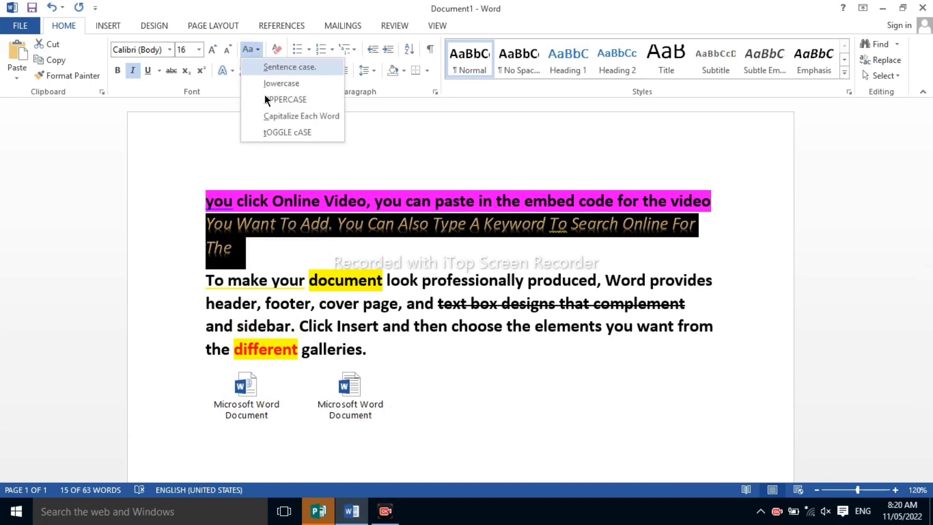
pyautogui.click(268, 130)
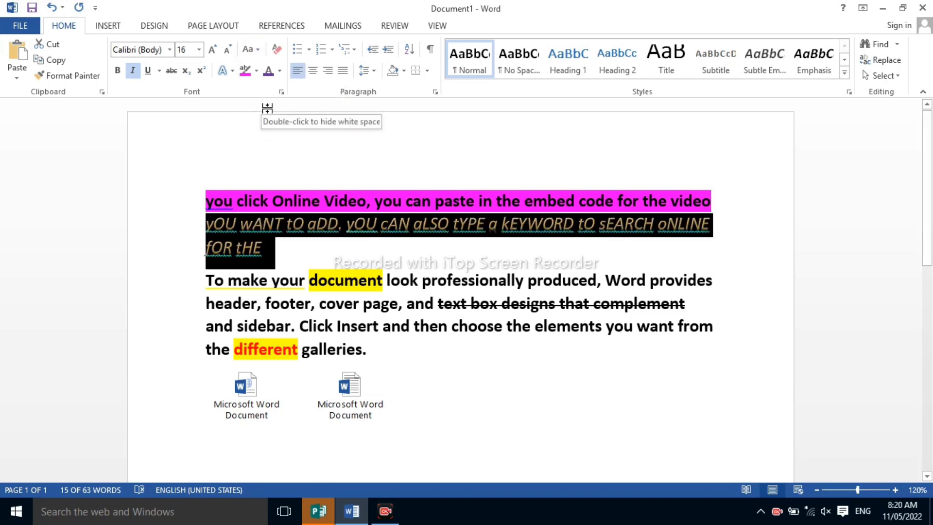
# Shrink the selected line's font size stepwise to 10, and enlarge it stepwise to 18
pyautogui.click(225, 51)
pyautogui.click(225, 50)
pyautogui.click(225, 50)
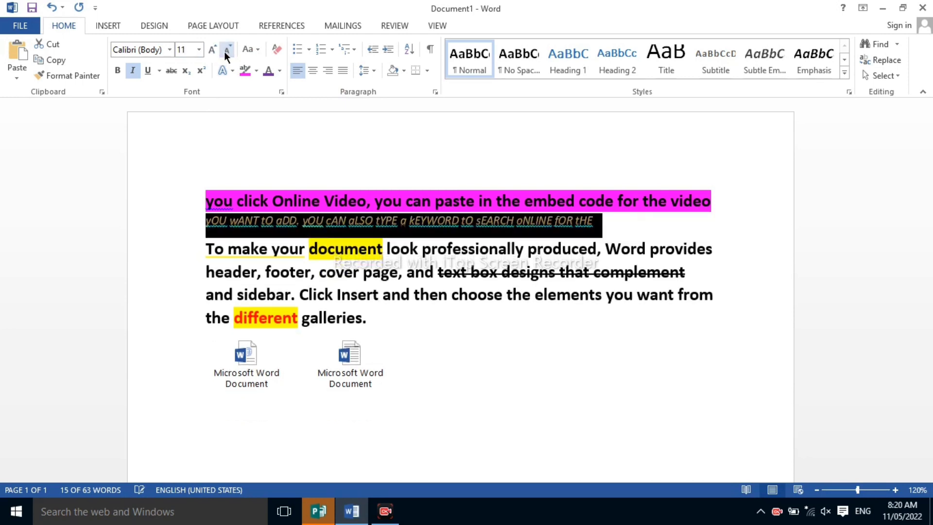
pyautogui.click(225, 50)
pyautogui.click(225, 51)
pyautogui.click(211, 50)
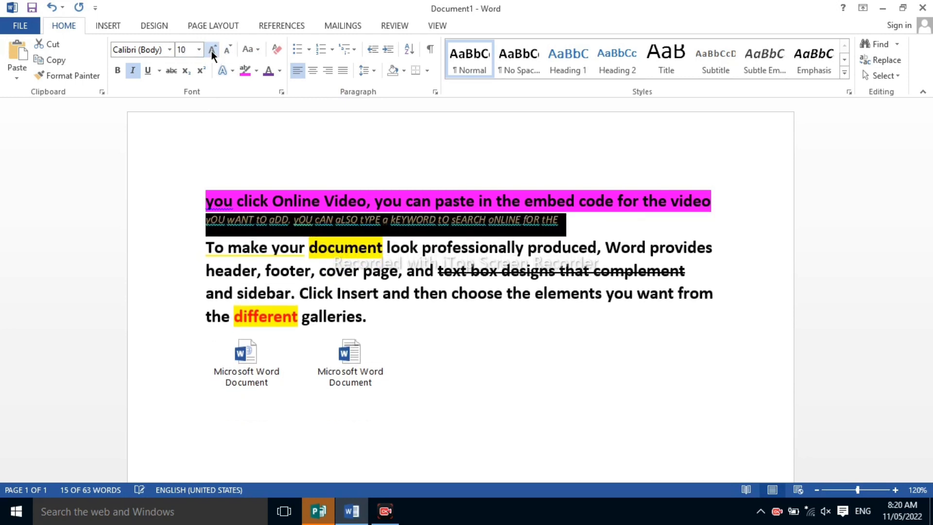
pyautogui.click(212, 51)
pyautogui.click(211, 51)
pyautogui.click(211, 50)
pyautogui.click(212, 50)
pyautogui.click(211, 51)
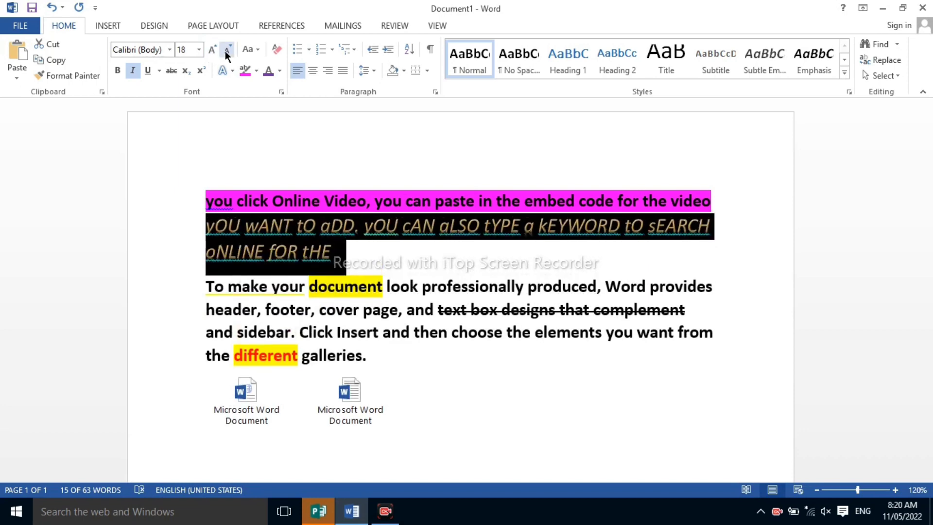
# Decrease the selected line's font size step by step to 8
pyautogui.click(226, 50)
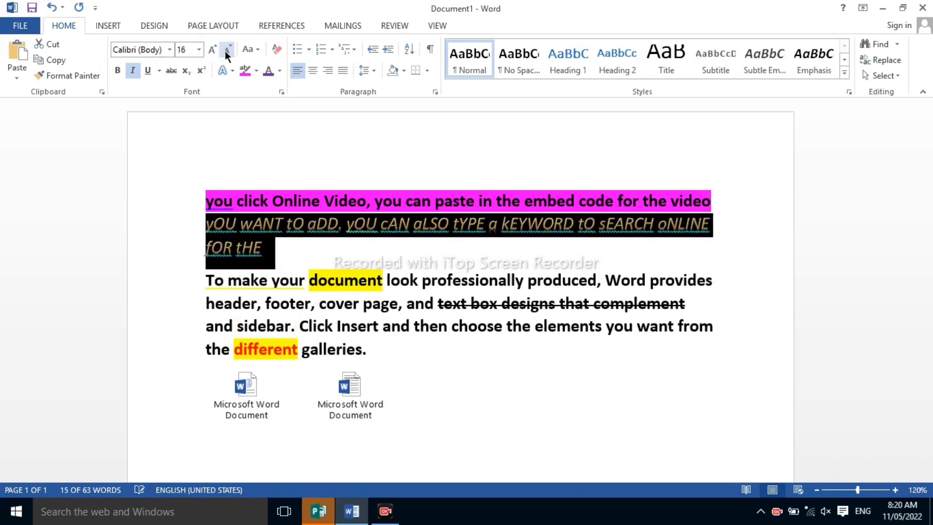
pyautogui.click(226, 51)
pyautogui.click(225, 50)
pyautogui.click(226, 51)
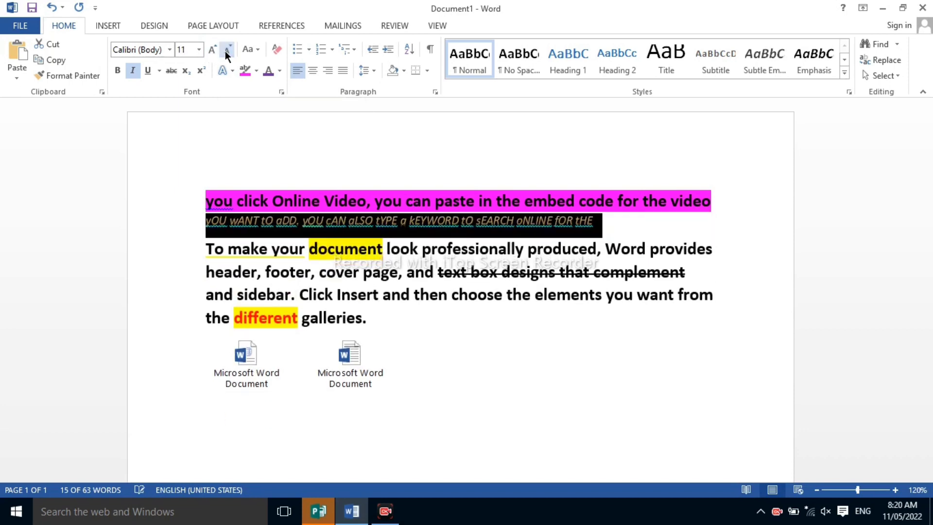
pyautogui.click(226, 51)
pyautogui.click(225, 51)
pyautogui.click(225, 50)
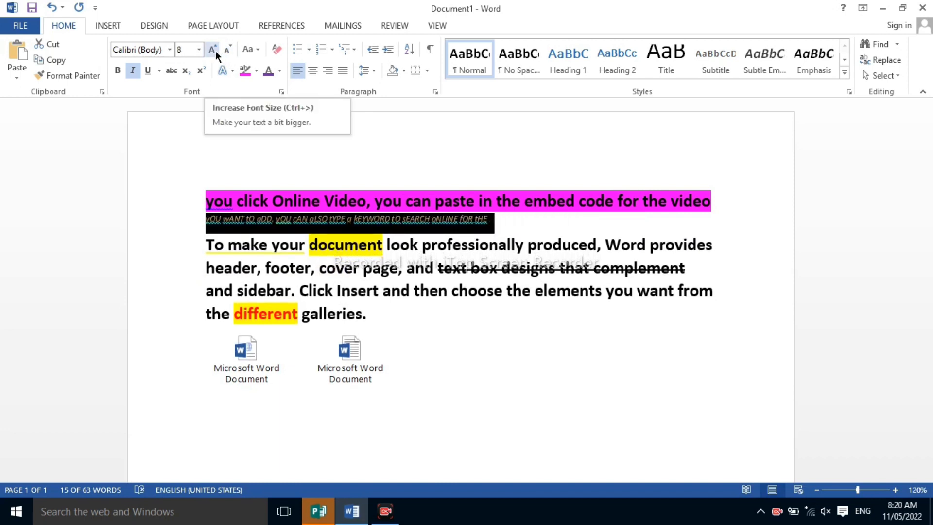
# Increase the selected line's font size step by step to 16
pyautogui.click(215, 51)
pyautogui.click(215, 51)
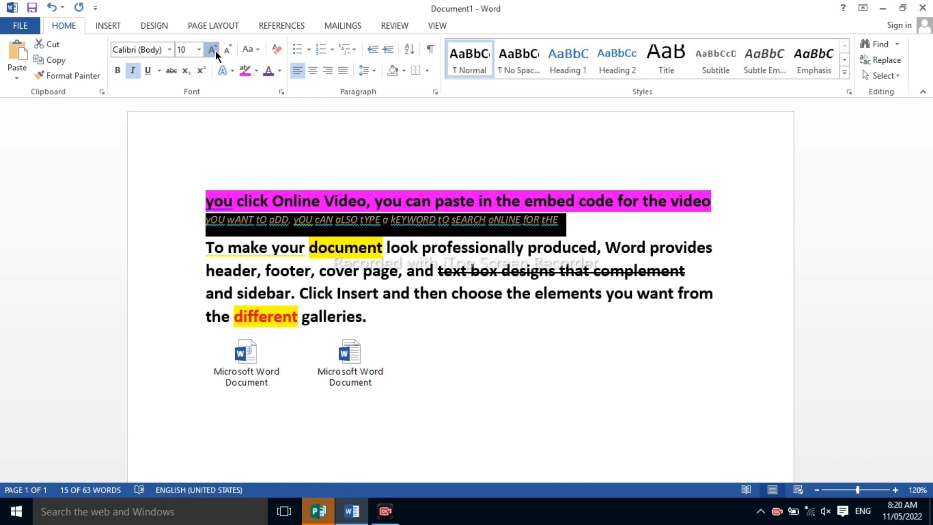
pyautogui.click(215, 50)
pyautogui.click(214, 50)
pyautogui.click(215, 51)
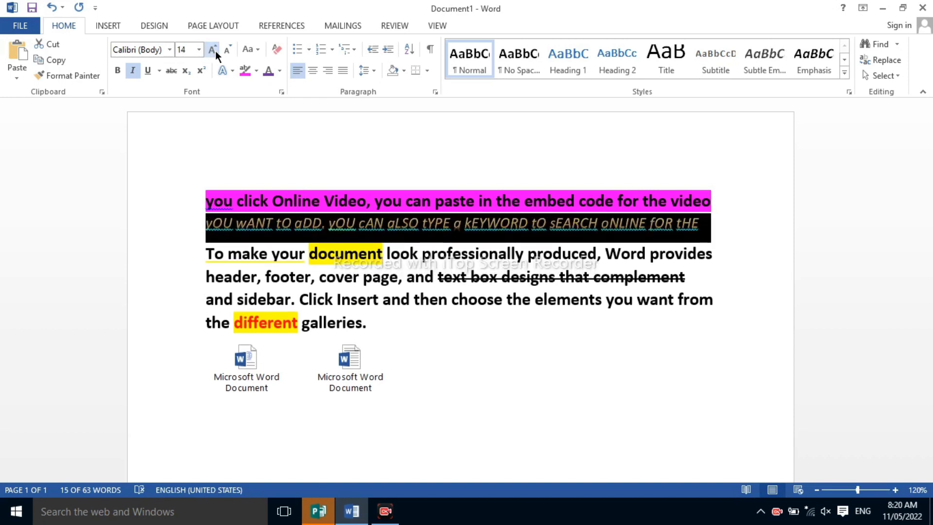
pyautogui.click(215, 50)
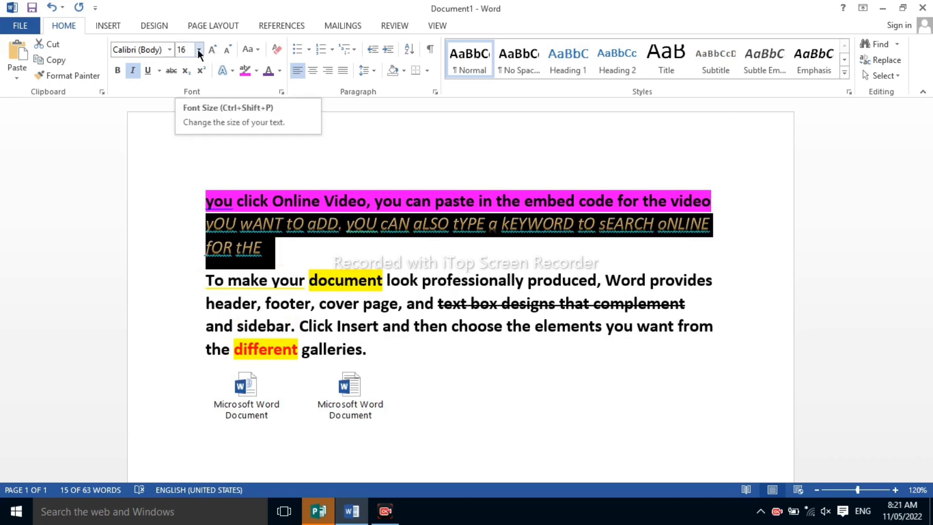
# Set the selected line's font size to 14 and its font to Baskerville Old Face, and deselect it
pyautogui.click(198, 49)
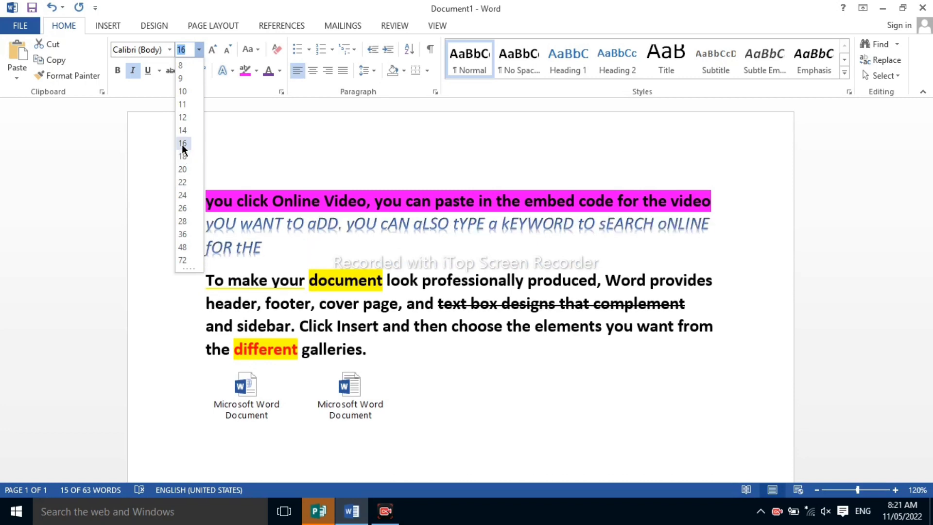
pyautogui.click(183, 130)
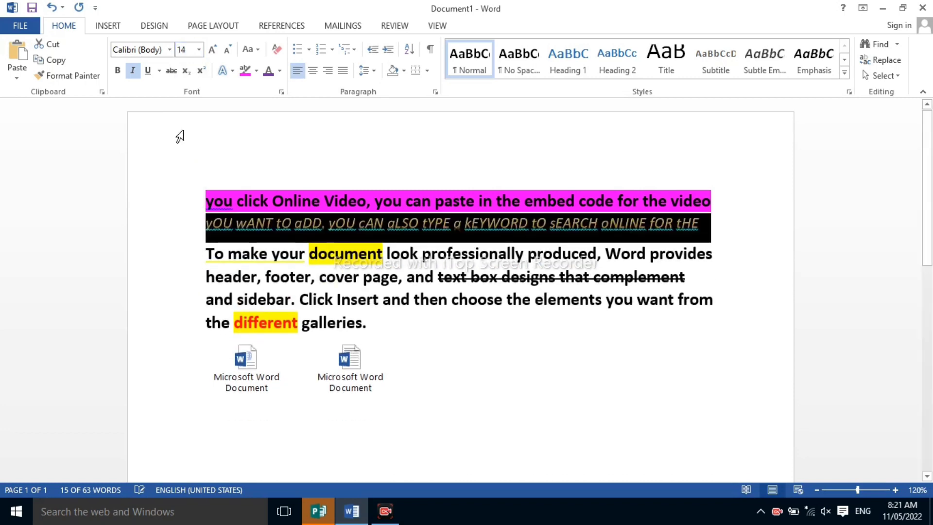
pyautogui.click(170, 50)
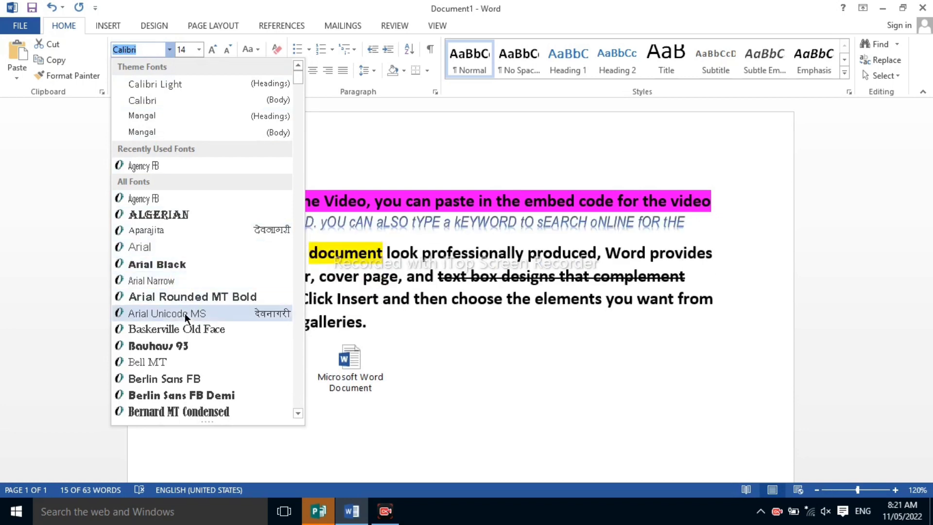
pyautogui.click(187, 329)
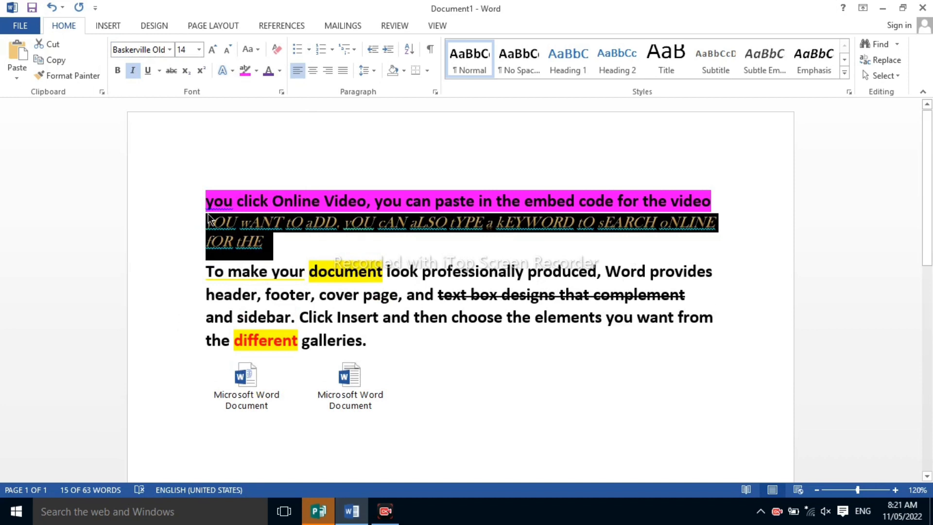
pyautogui.click(239, 174)
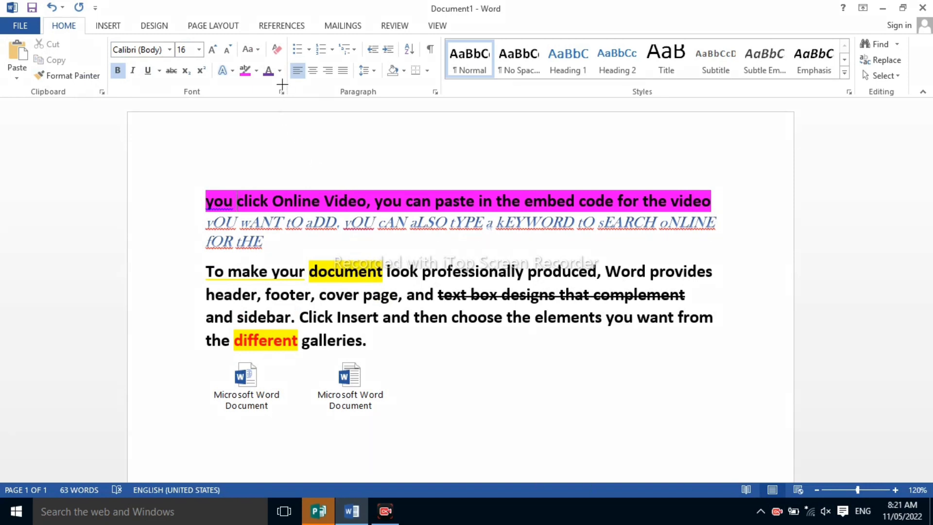
pyautogui.moveTo(282, 85)
pyautogui.mouseDown()
pyautogui.moveTo(267, 95)
pyautogui.moveTo(292, 90)
pyautogui.mouseUp()
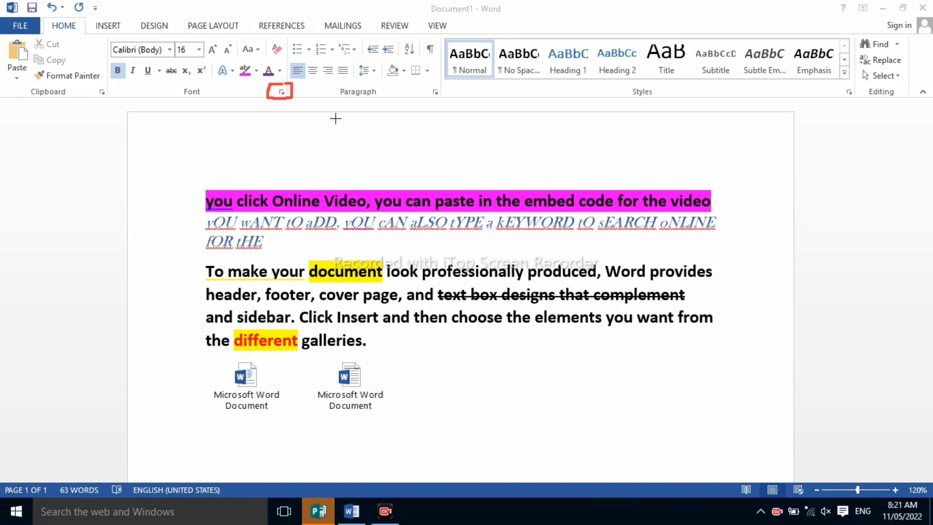
pyautogui.click(720, 484)
# Make the Italic font style with Strikethrough the default font for all documents based on the Normal template
pyautogui.click(279, 88)
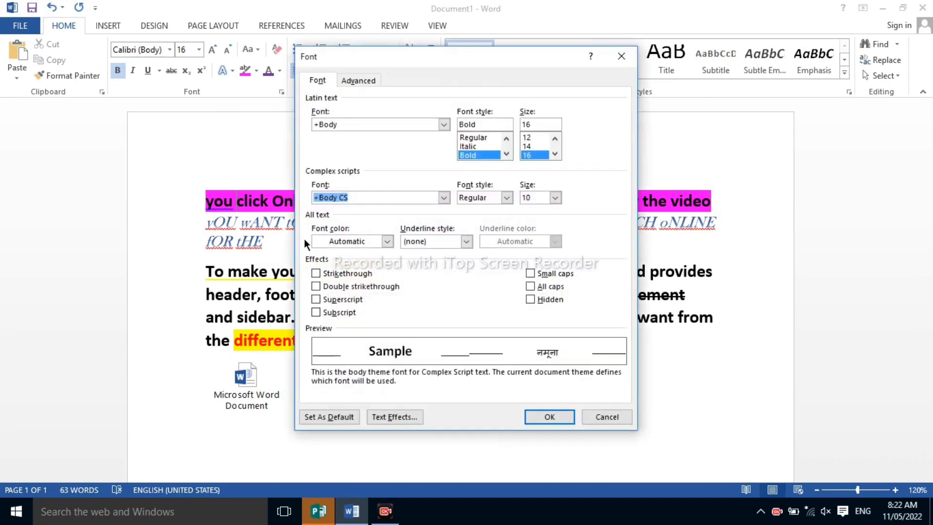
pyautogui.click(488, 146)
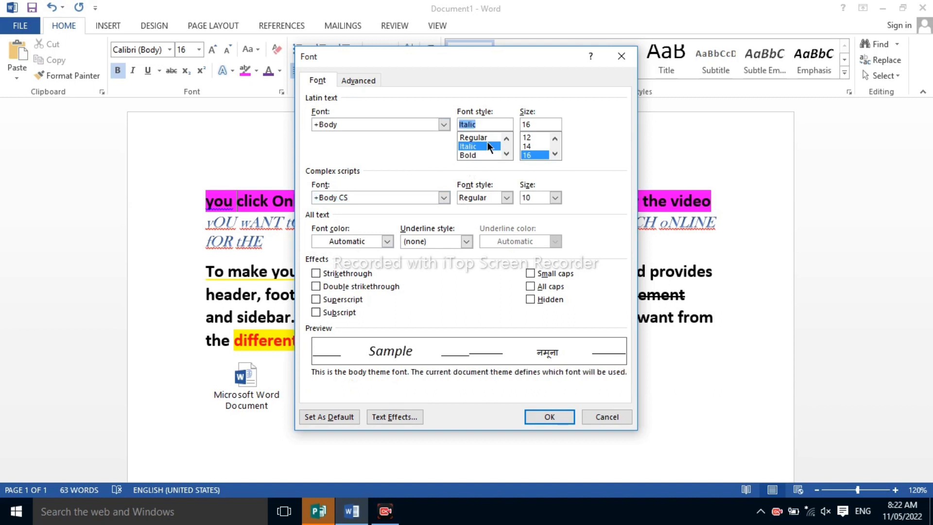
pyautogui.click(345, 275)
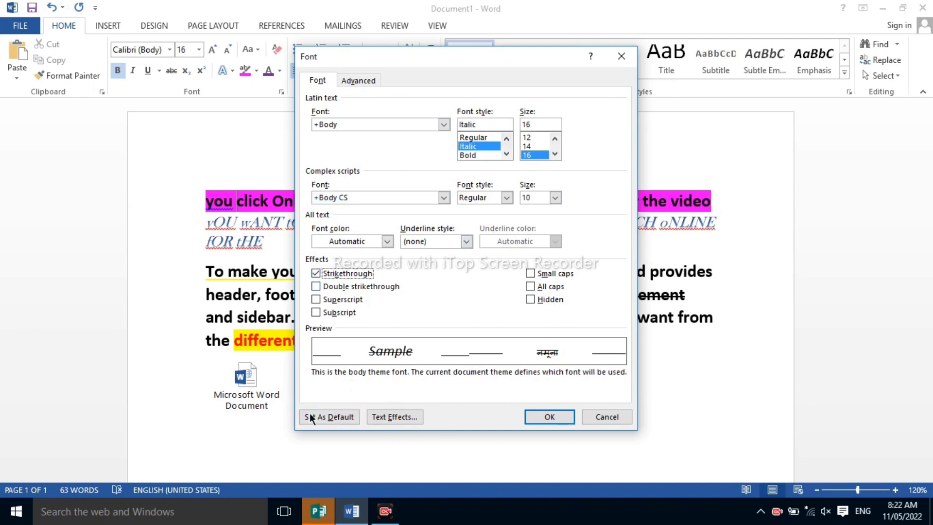
pyautogui.click(330, 421)
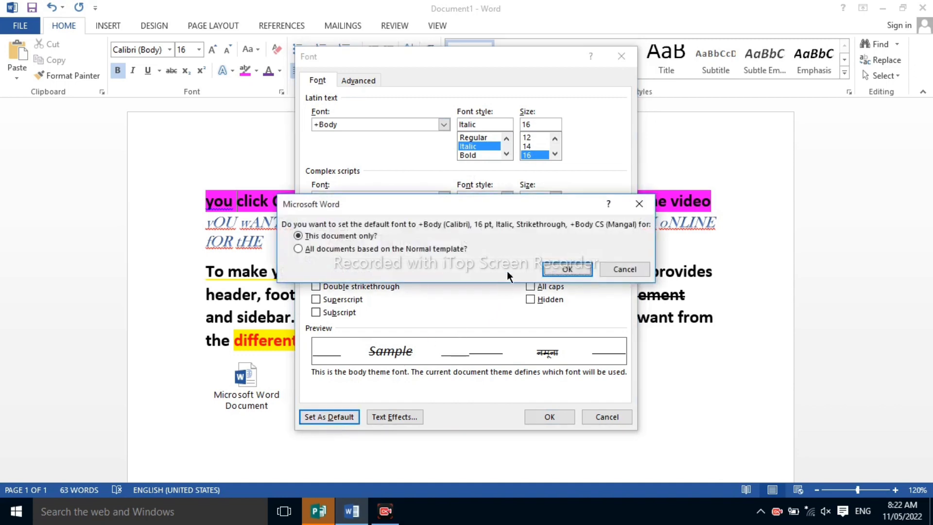
pyautogui.click(451, 250)
pyautogui.click(556, 270)
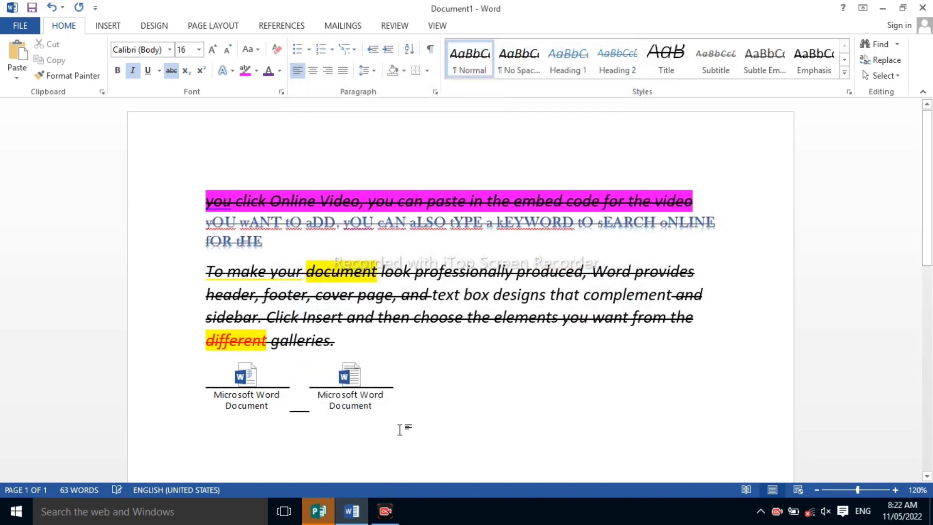
# Enter some sample letters below the embedded icons, and create a new document containing the text "dgfdtrdrtdtrdddygbrtdfdge"
pyautogui.write('dgdghfdgd')
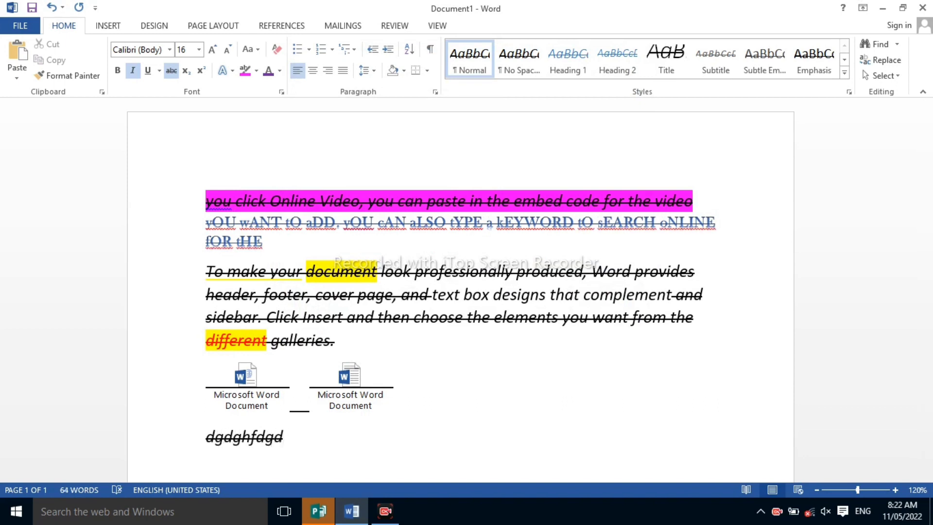
pyautogui.hotkey('ctrl', 'n')
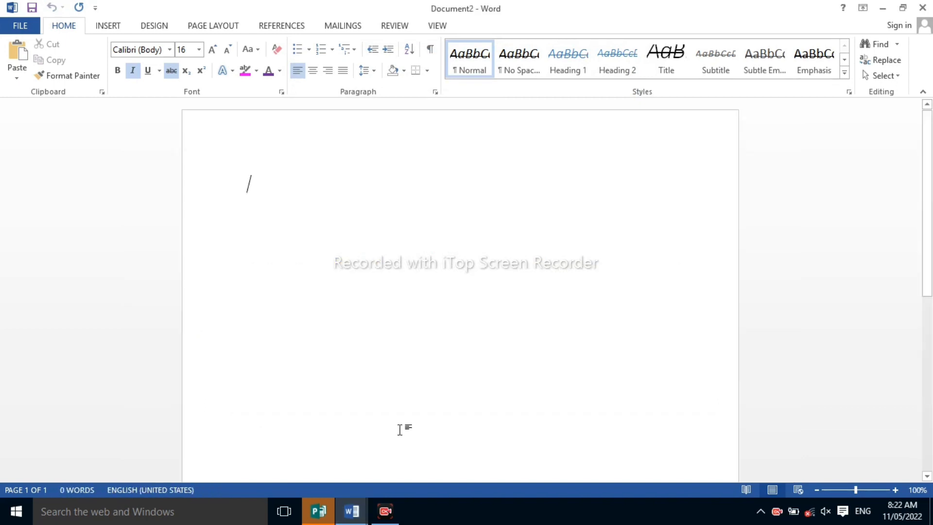
pyautogui.write('dgfdtrdrtdt')
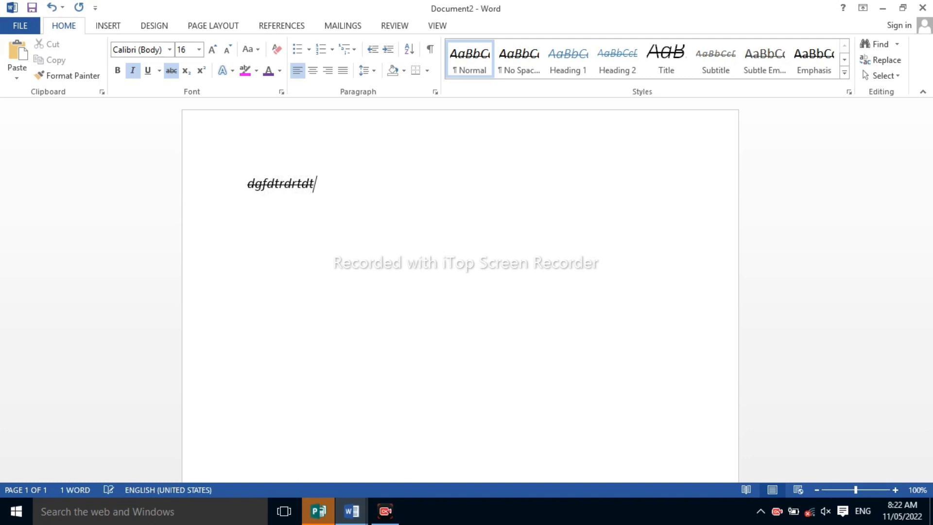
pyautogui.write('rdddygbrt')
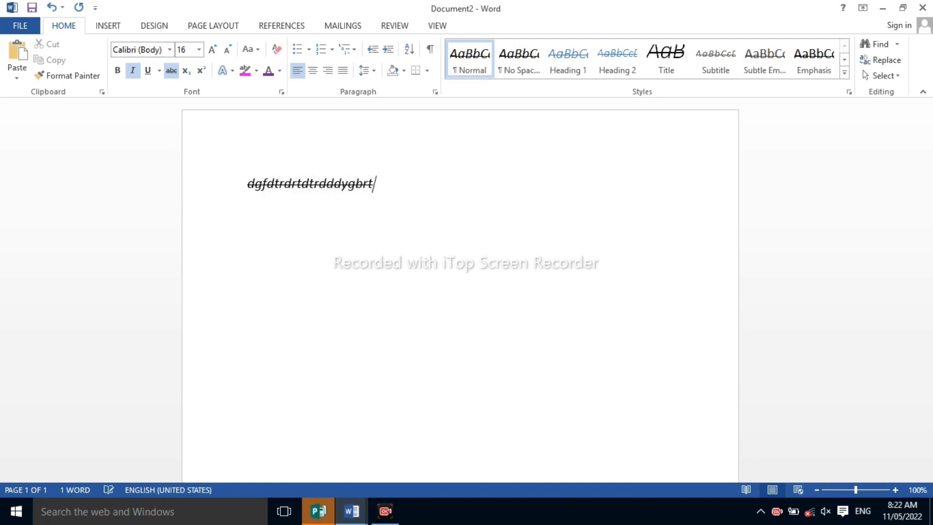
pyautogui.write('dfdge')
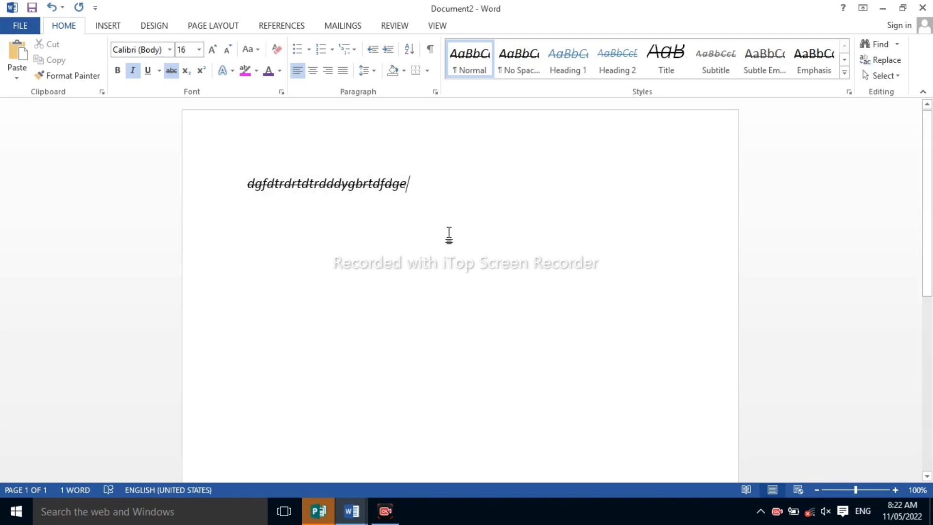
# Remove the strikethrough from the sample line and add "gdgd" on a new line below it
pyautogui.click(134, 218)
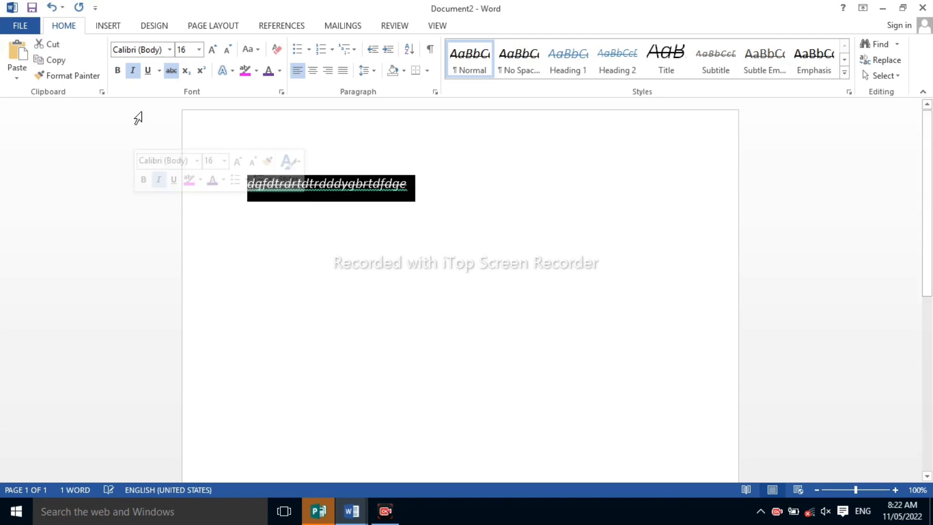
pyautogui.click(176, 69)
pyautogui.click(420, 236)
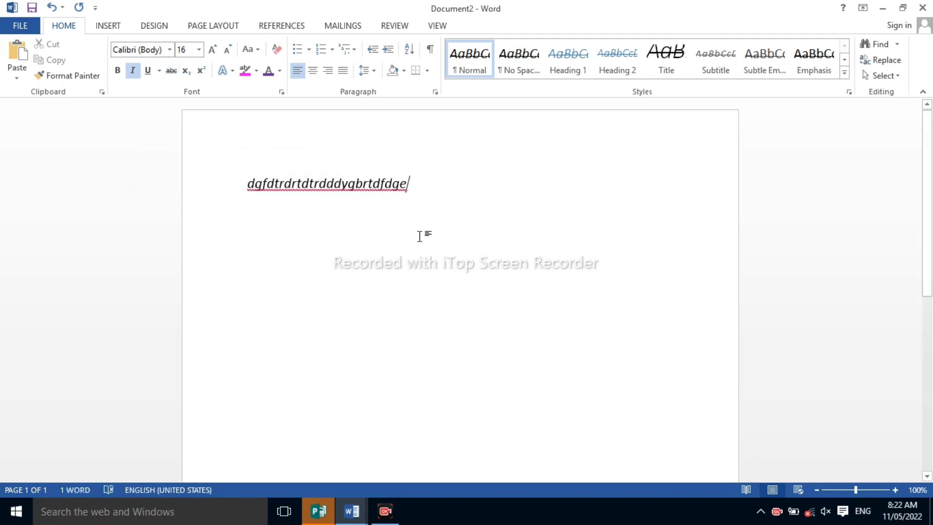
pyautogui.press('Return')
pyautogui.write('gdgd')
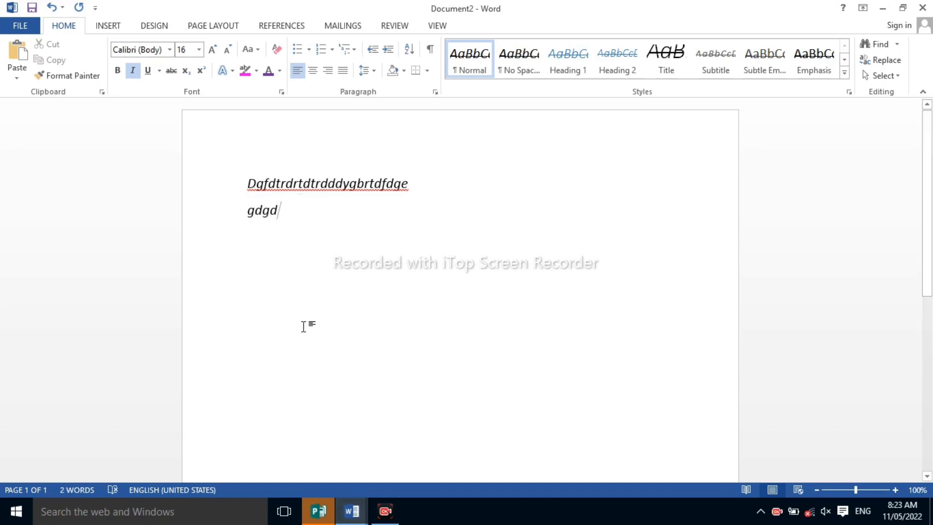
# Create another new blank document
pyautogui.hotkey('ctrl', 'n')
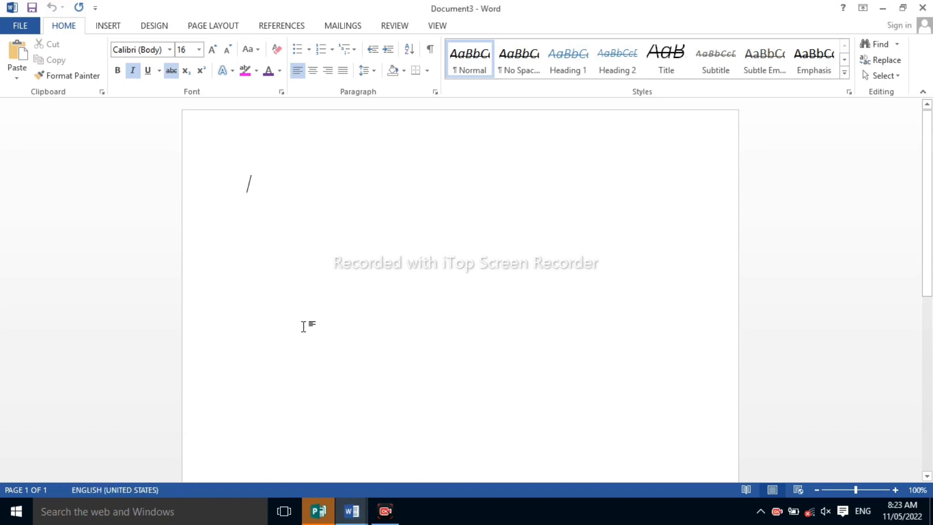
# Enter the sample text "tddtrddtdytdtytrsret" in the blank document and remove its strikethrough
pyautogui.write('tddtrddt')
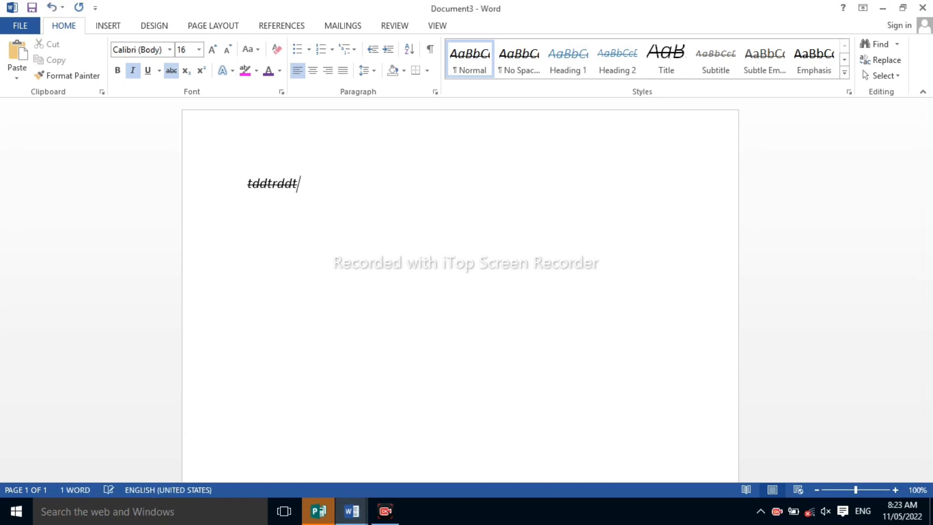
pyautogui.write('dytdtytrsret')
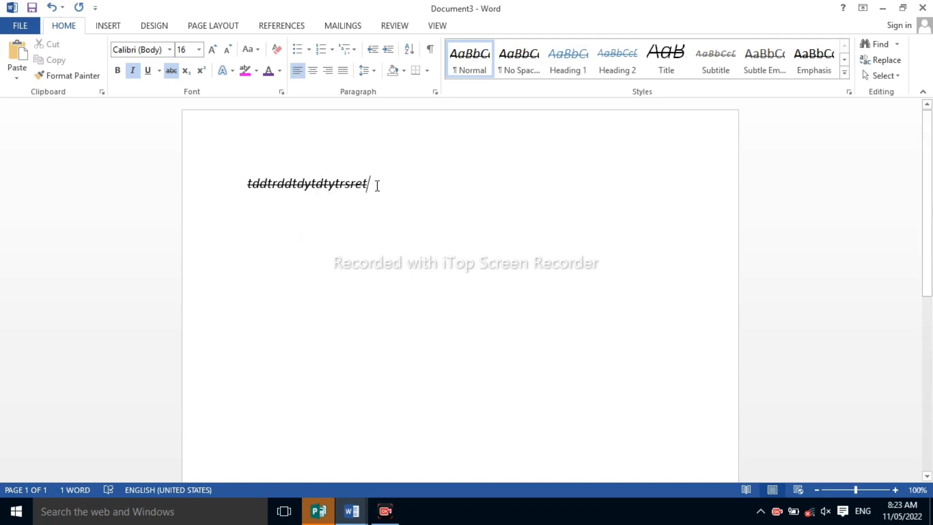
pyautogui.moveTo(377, 185); pyautogui.dragTo(240, 191)
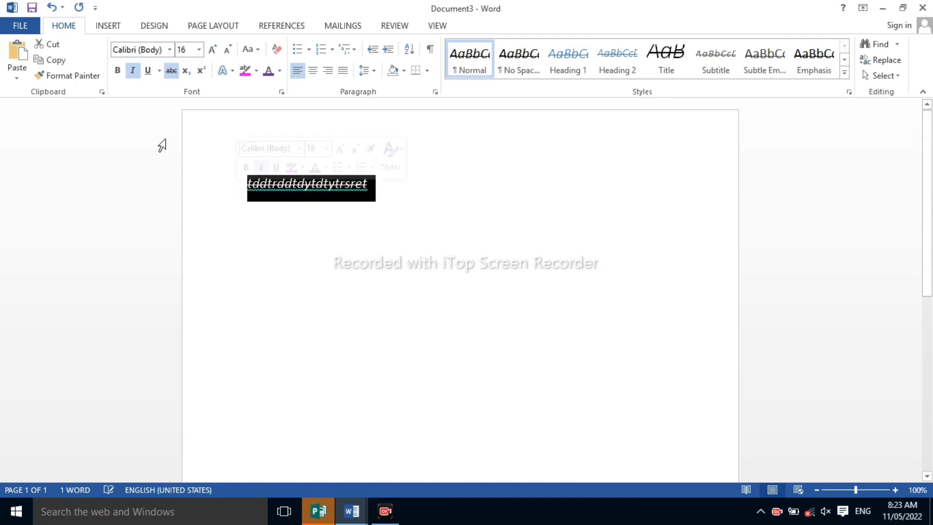
pyautogui.click(170, 70)
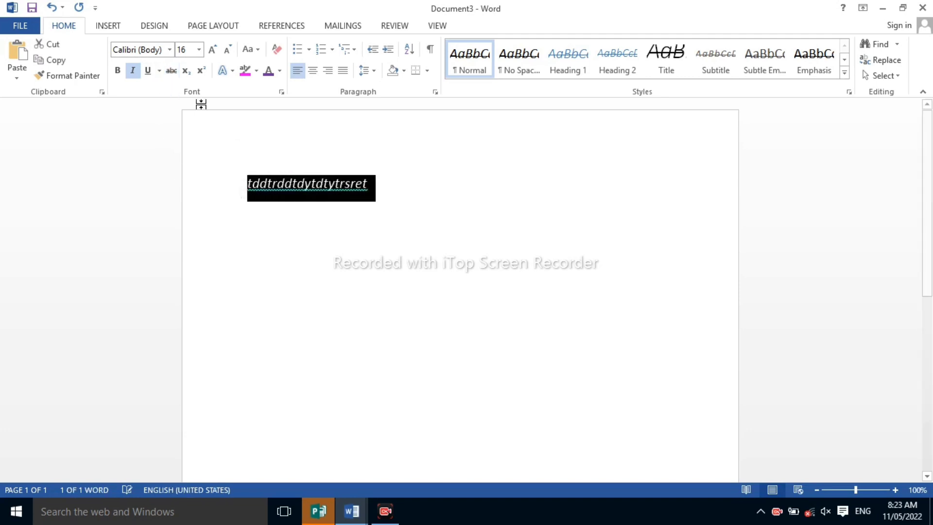
# Add a line of sample letters starting with "hf" below the first line, and create another new blank document
pyautogui.click(373, 189)
pyautogui.press('Return')
pyautogui.write('hf')
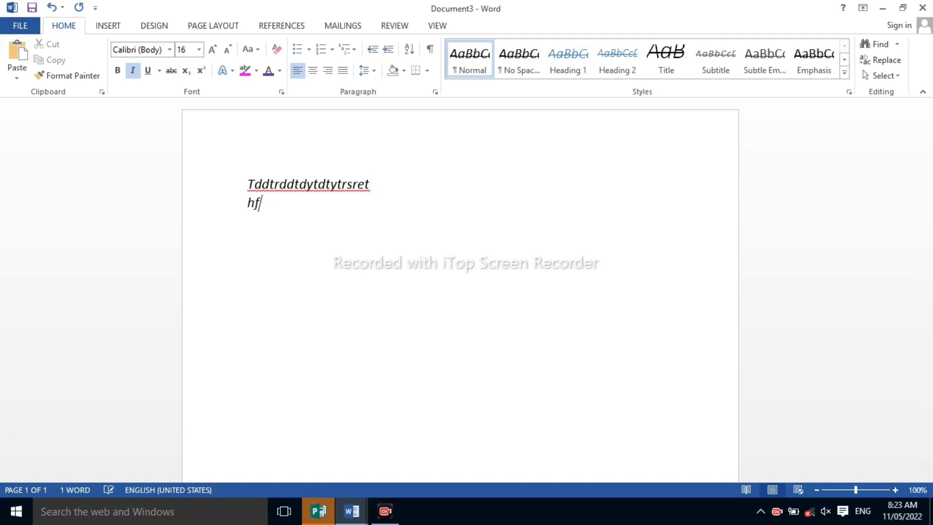
pyautogui.write('hfhgfghf')
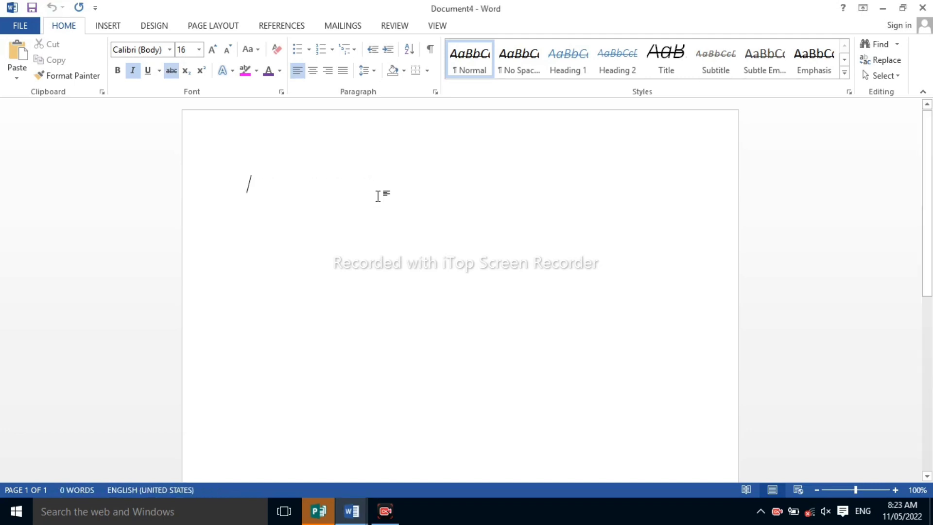
pyautogui.write('frytedyetertetetr')
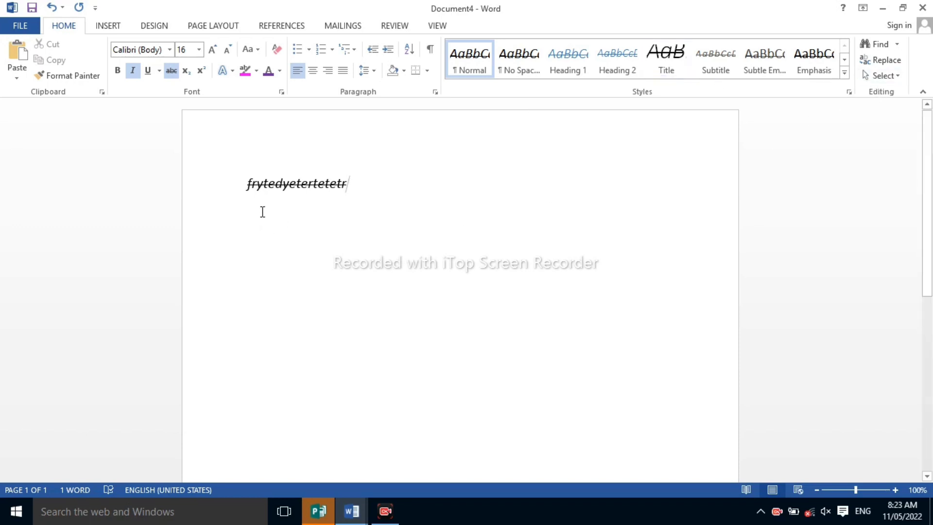
# Enter the sample text "frytedyetertetetr" in the new document and delete the whole line
pyautogui.moveTo(349, 184); pyautogui.dragTo(190, 177)
pyautogui.press('Delete')
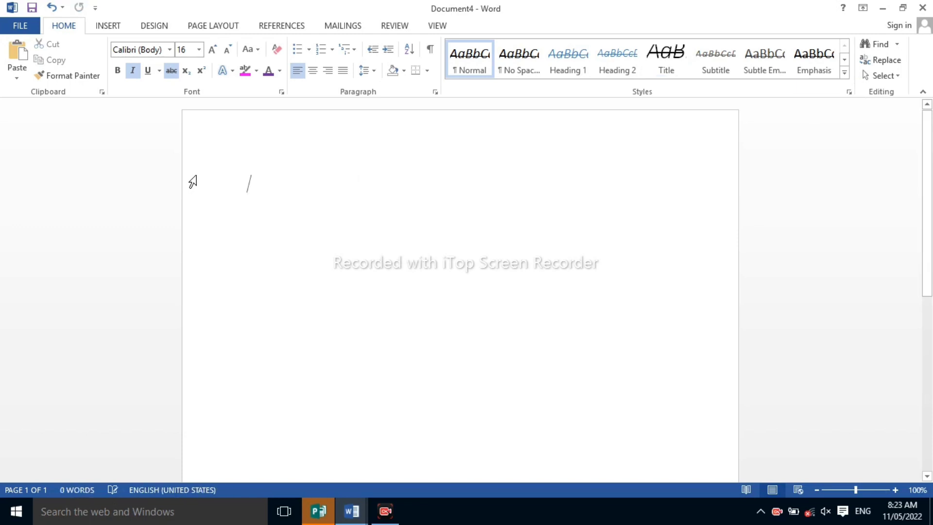